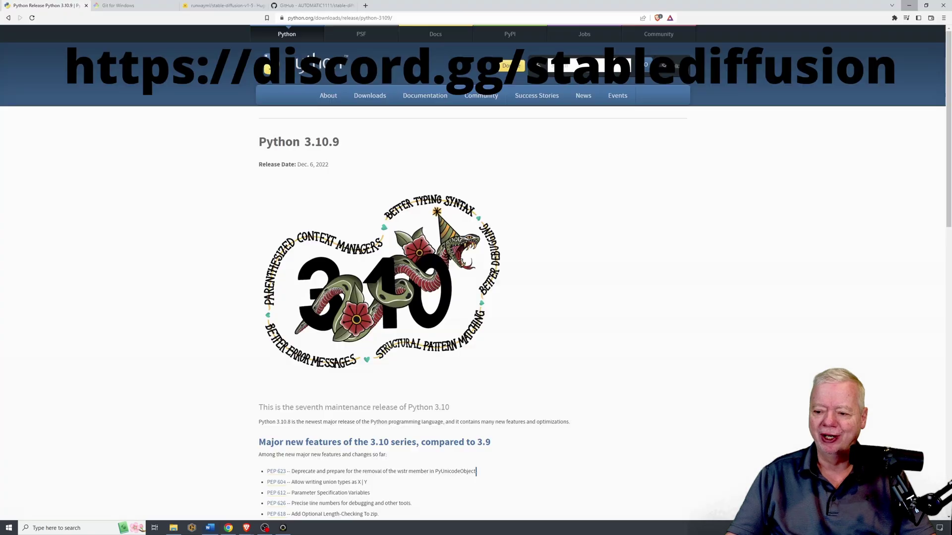
{"action": "mouse_move", "coordinate": [317, 101]}
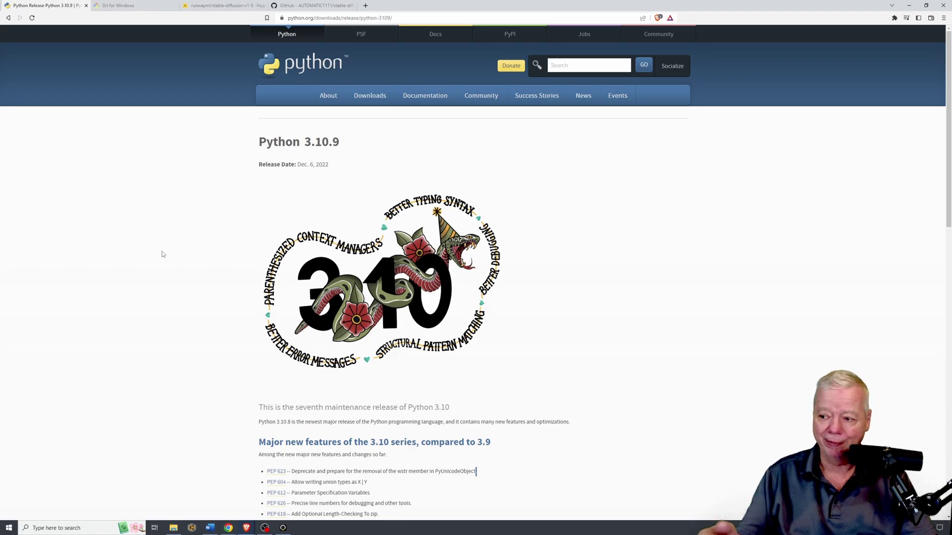
Scroll to the 3.10.9 Files table, start the Windows installer (64-bit) download, then cancel the save
{"action": "scroll", "coordinate": [233, 231], "scroll_direction": "down", "scroll_amount": 1}
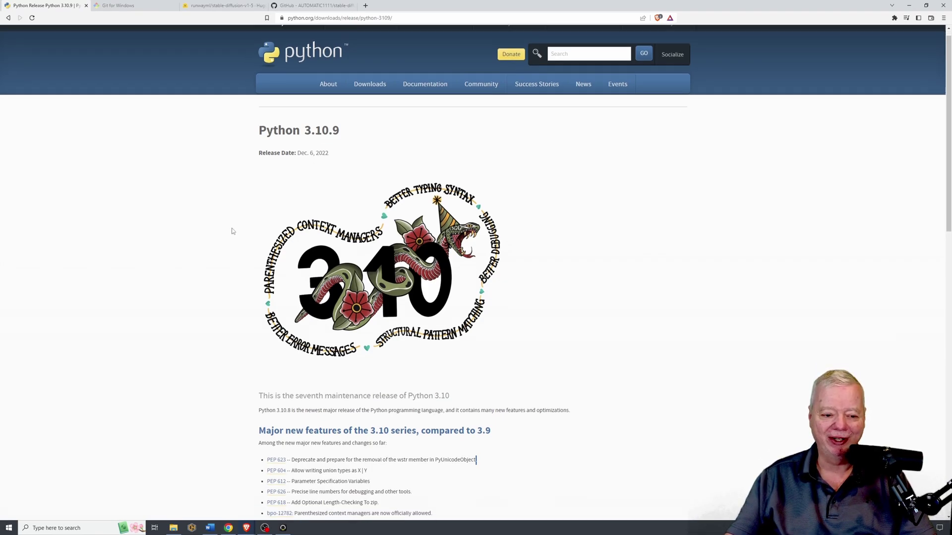
{"action": "scroll", "coordinate": [233, 232], "scroll_direction": "down", "scroll_amount": 10}
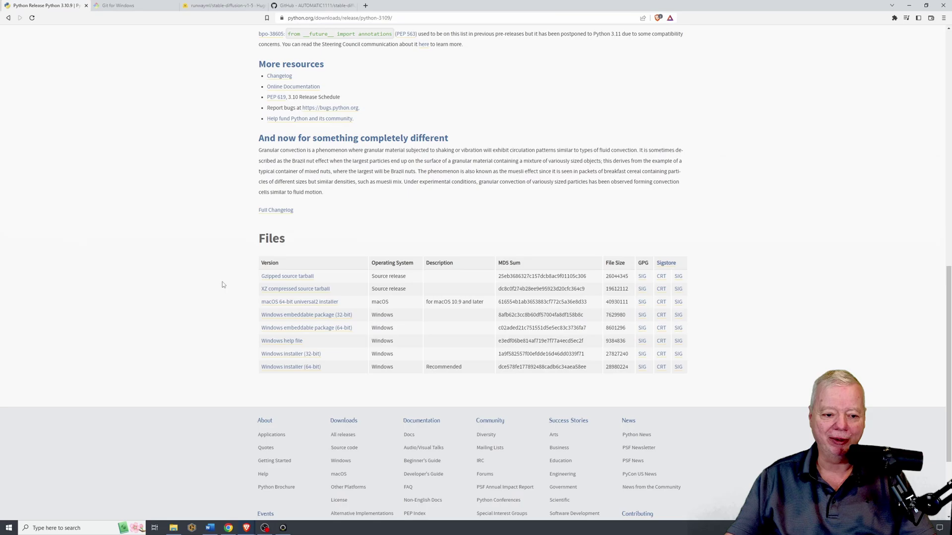
{"action": "left_click", "coordinate": [293, 368]}
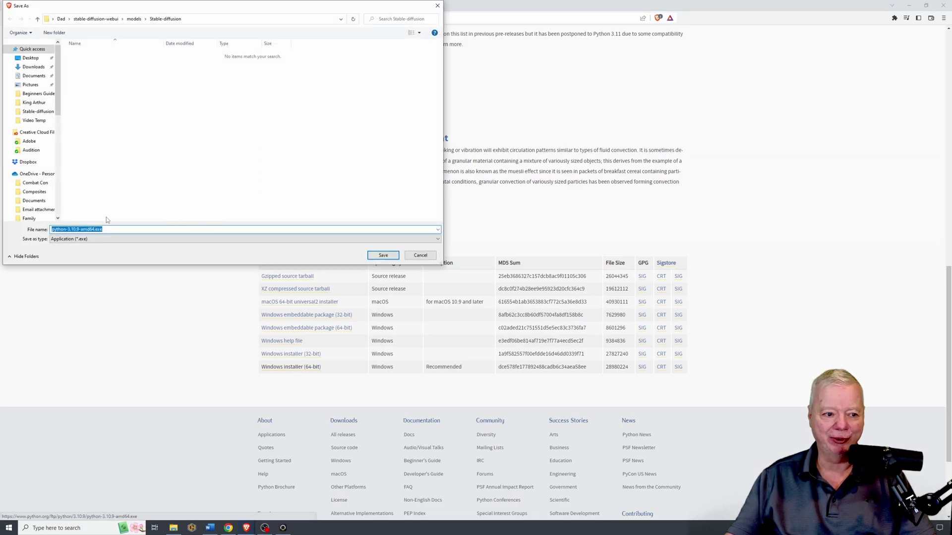
{"action": "left_click", "coordinate": [419, 256]}
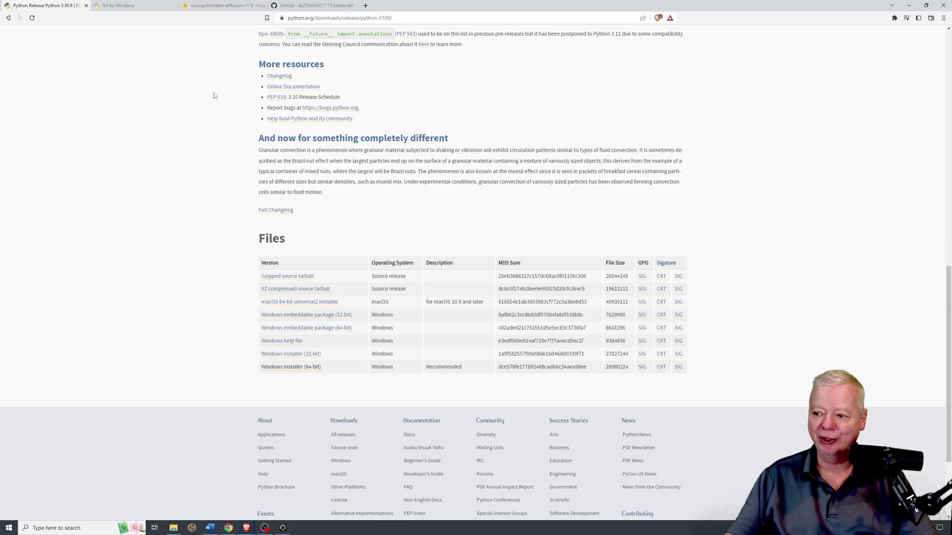
On gitforwindows.org, start the Git 2.39.0.2 installer download and cancel the Save As dialog
{"action": "left_click", "coordinate": [130, 5]}
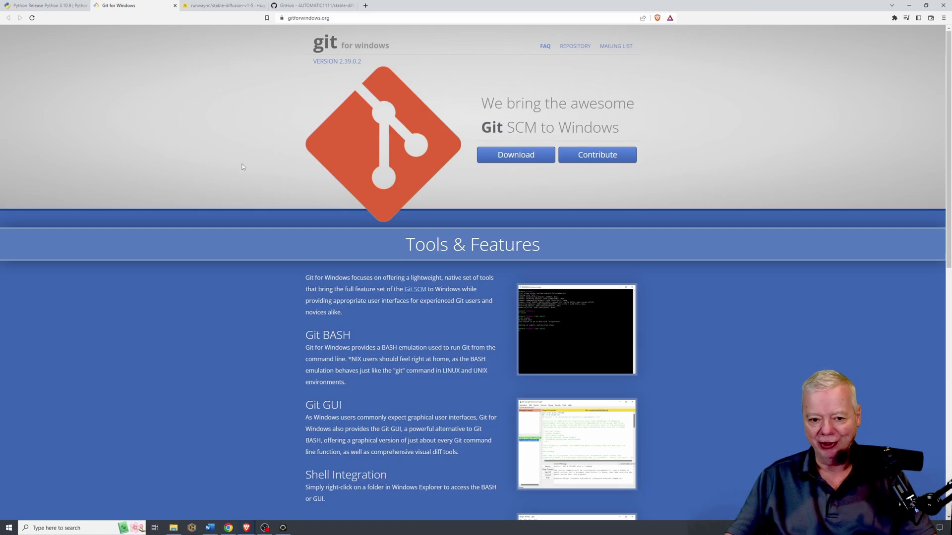
{"action": "left_click", "coordinate": [526, 161]}
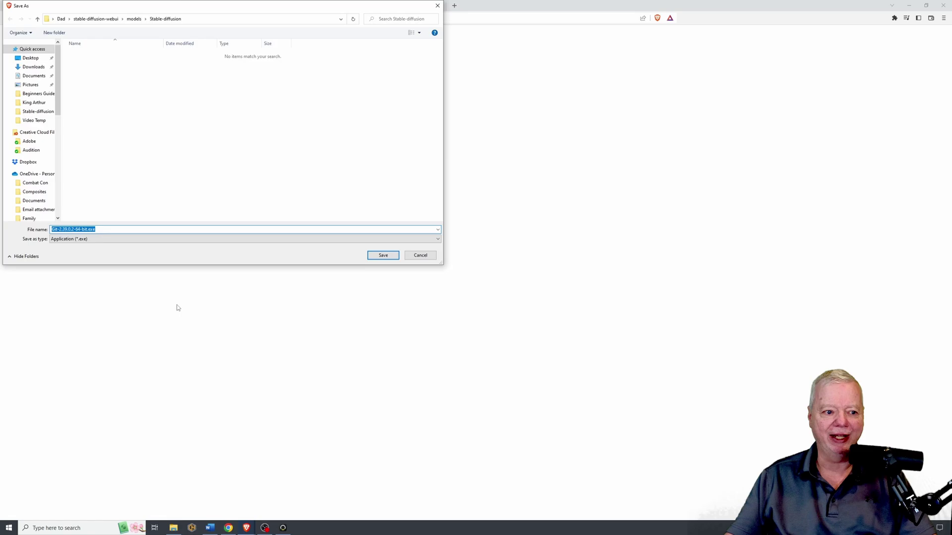
{"action": "left_click", "coordinate": [420, 255]}
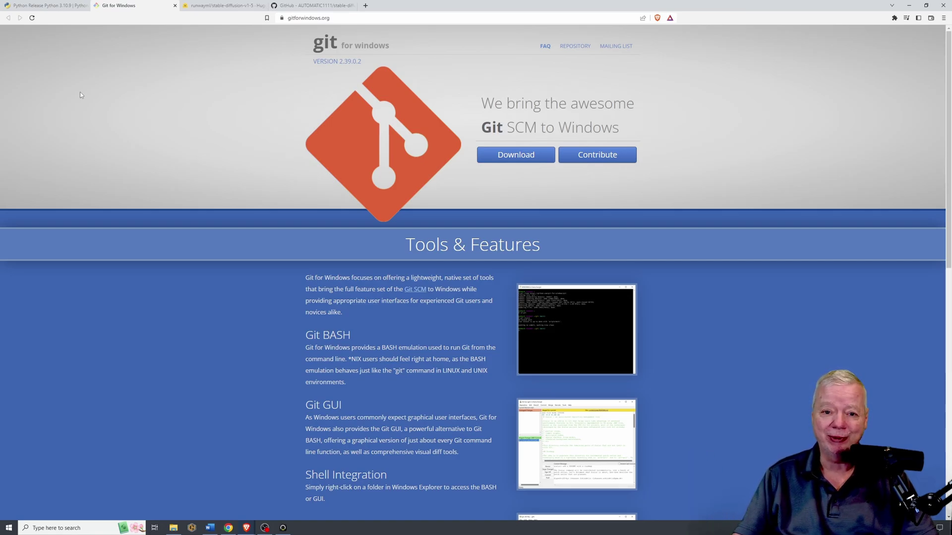
In the stable-diffusion-webui README, scroll to Automatic Installation on Windows and select the git clone command
{"action": "left_click_drag", "start_coordinate": [317, 5], "coordinate": [225, 5]}
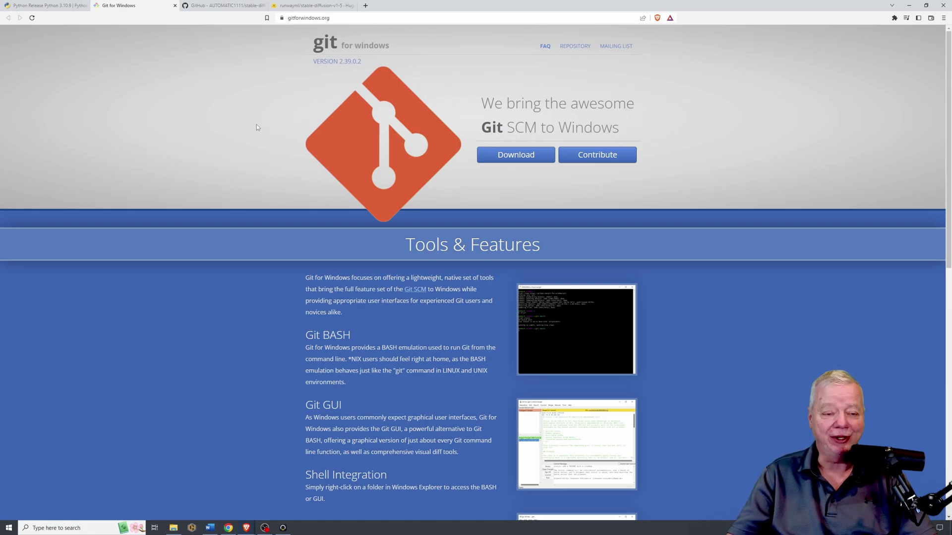
{"action": "left_click", "coordinate": [202, 4]}
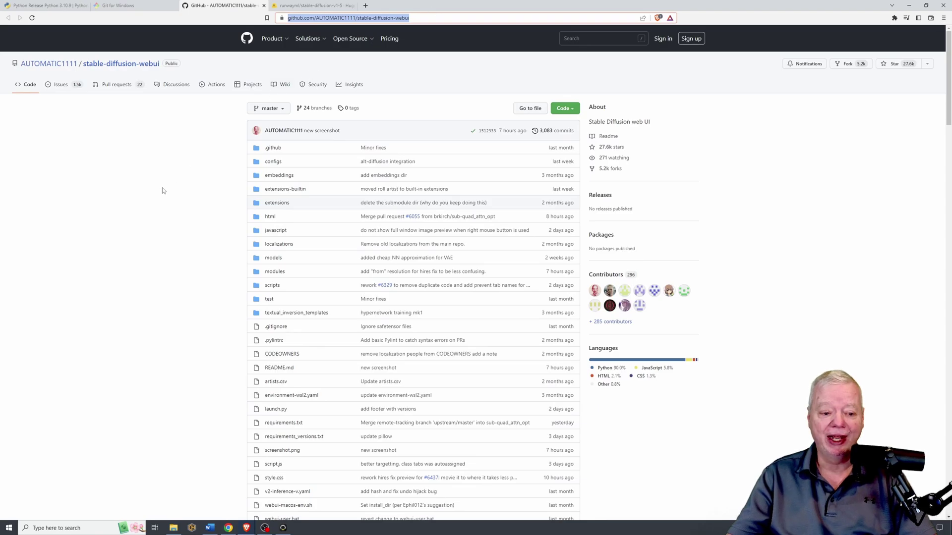
{"action": "scroll", "coordinate": [187, 172], "scroll_direction": "down", "scroll_amount": 8}
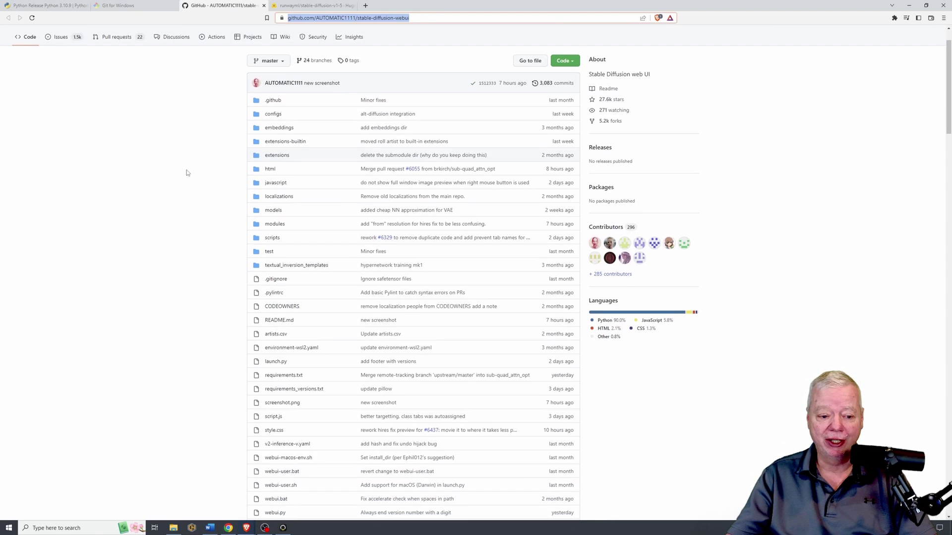
{"action": "scroll", "coordinate": [187, 174], "scroll_direction": "down", "scroll_amount": 20}
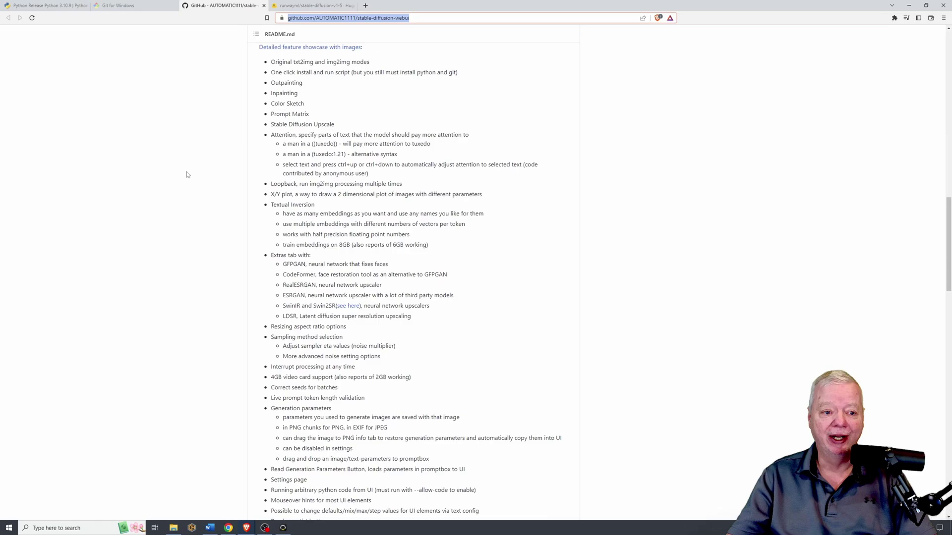
{"action": "scroll", "coordinate": [186, 174], "scroll_direction": "down", "scroll_amount": 4}
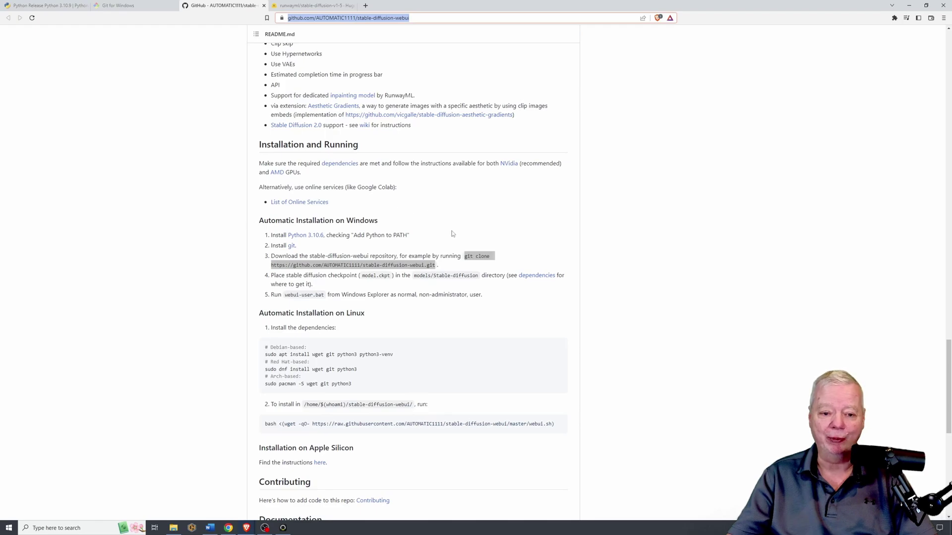
{"action": "left_click", "coordinate": [470, 257]}
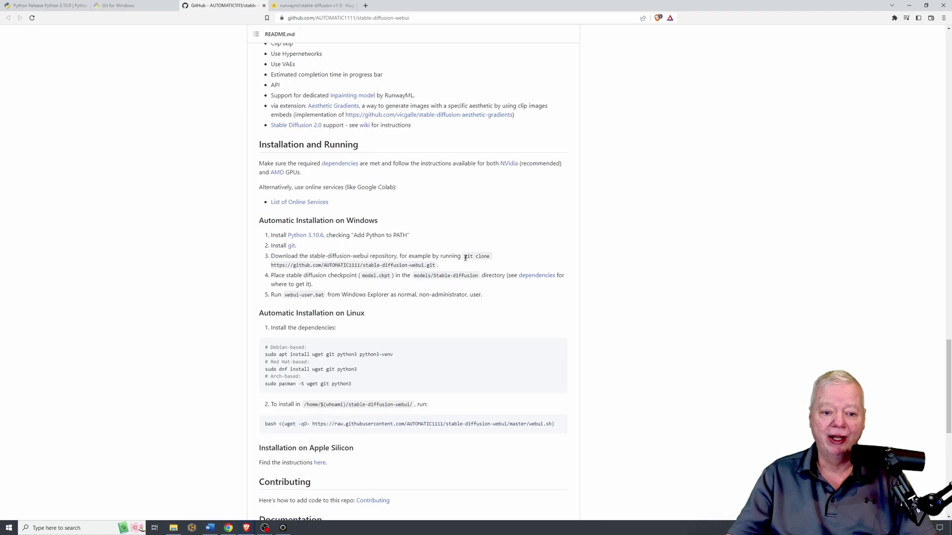
{"action": "mouse_move", "coordinate": [465, 257]}
{"action": "left_mouse_down"}
{"action": "mouse_move", "coordinate": [448, 267]}
{"action": "mouse_move", "coordinate": [429, 257]}
{"action": "mouse_move", "coordinate": [436, 266]}
{"action": "left_mouse_up"}
{"action": "key", "text": "ctrl+c"}
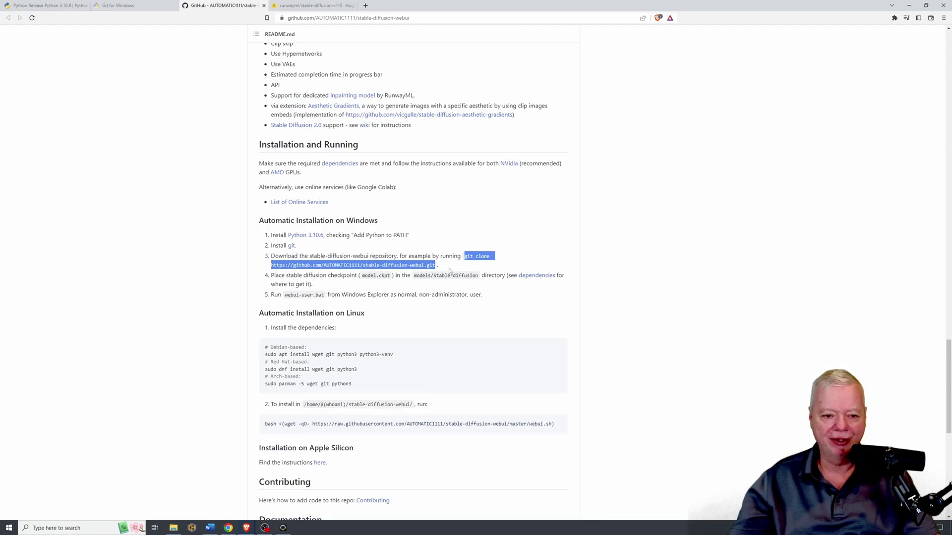
Open Command Prompt via a cmd search and run the pasted stable-diffusion-webui git clone command
{"action": "left_click", "coordinate": [65, 528]}
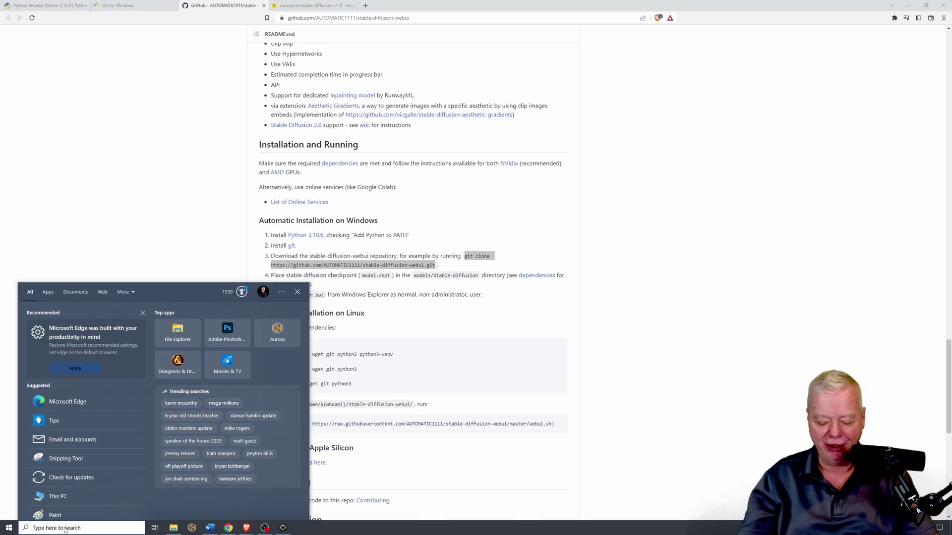
{"action": "type", "text": "cmd"}
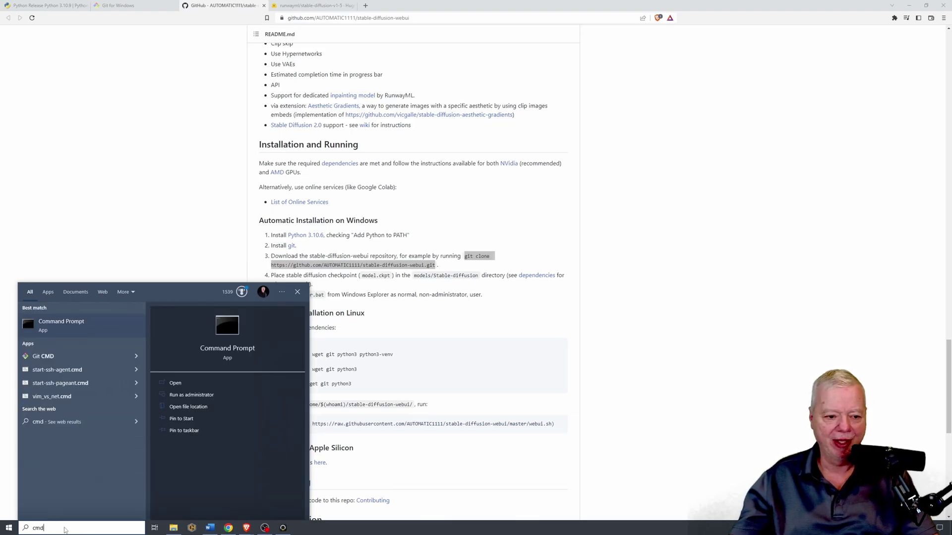
{"action": "left_click", "coordinate": [218, 353]}
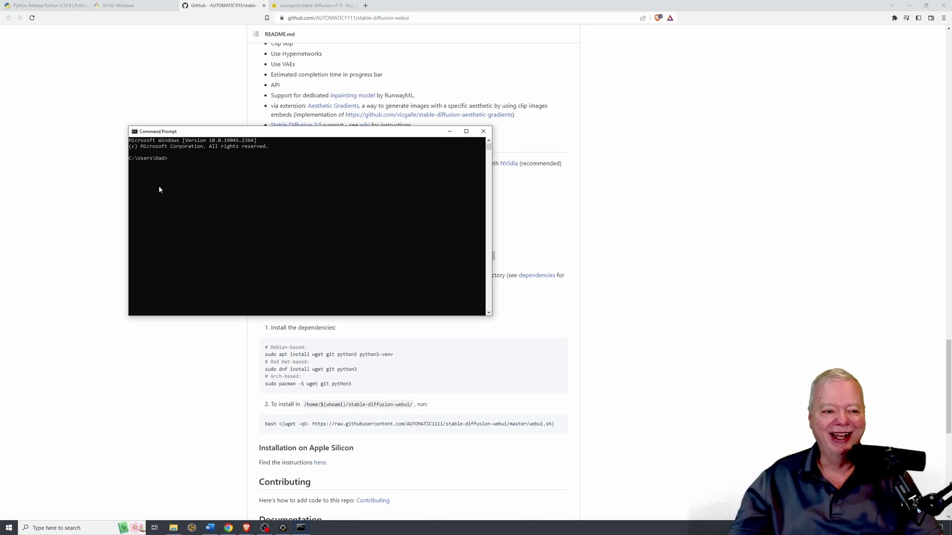
{"action": "key", "text": "ctrl+v"}
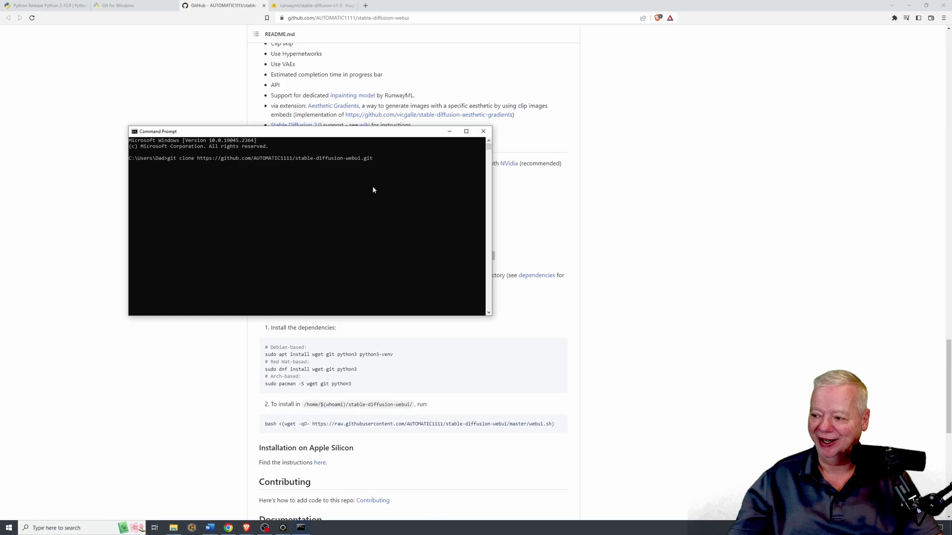
{"action": "key", "text": "Return"}
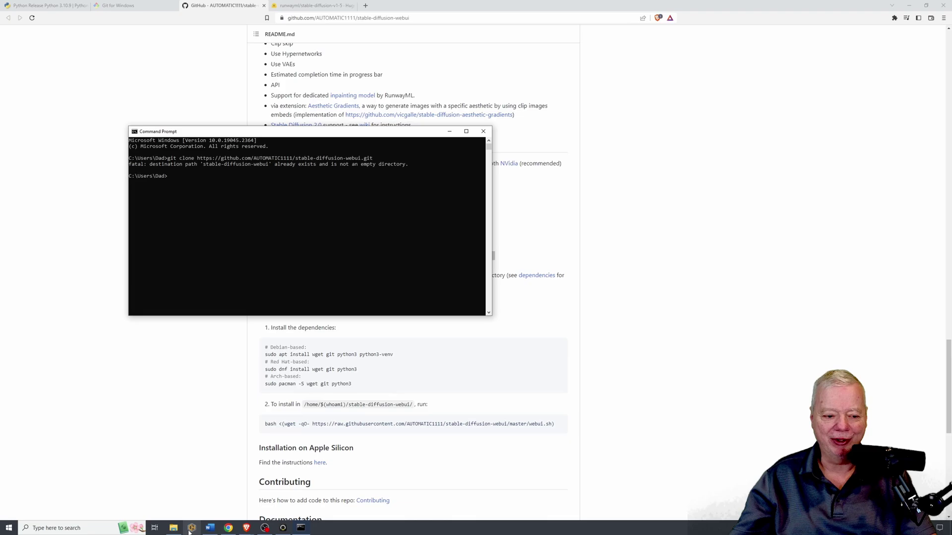
Close Command Prompt and browse File Explorer to stable-diffusion-webui\models\Stable-diffusion
{"action": "left_click", "coordinate": [174, 528]}
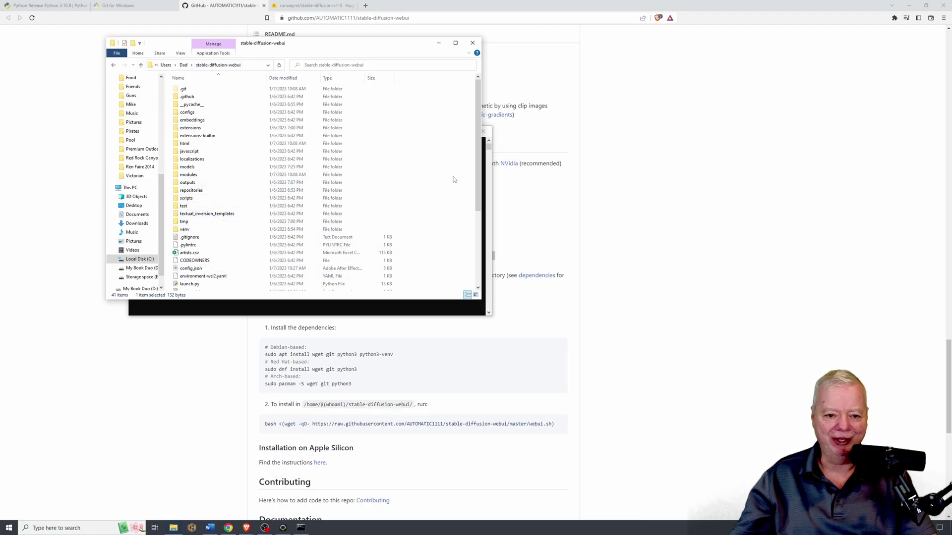
{"action": "left_click", "coordinate": [364, 312]}
{"action": "left_click", "coordinate": [483, 131]}
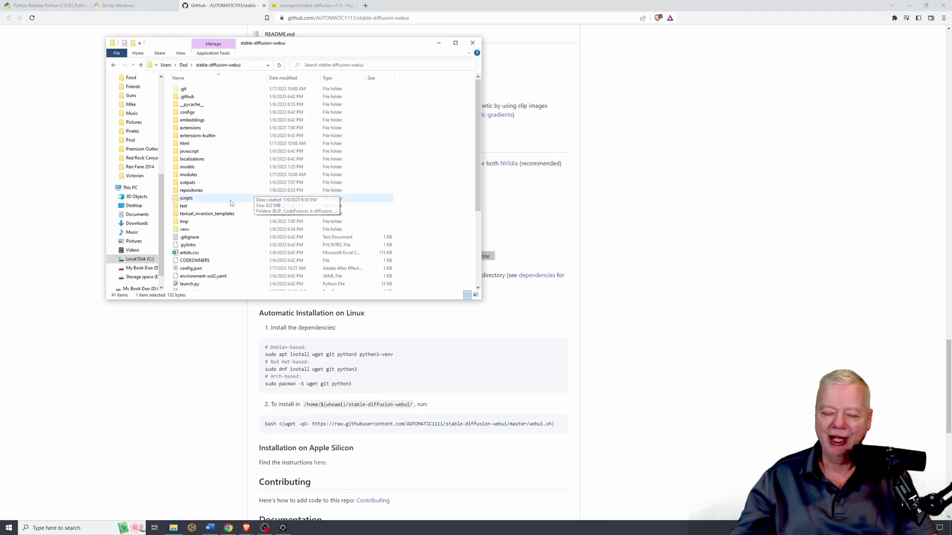
{"action": "double_click", "coordinate": [218, 170]}
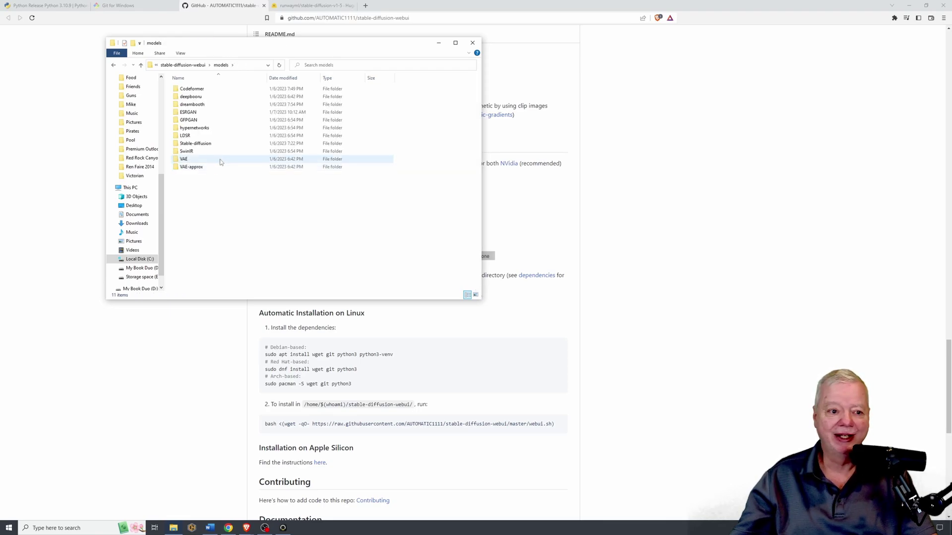
{"action": "double_click", "coordinate": [221, 143]}
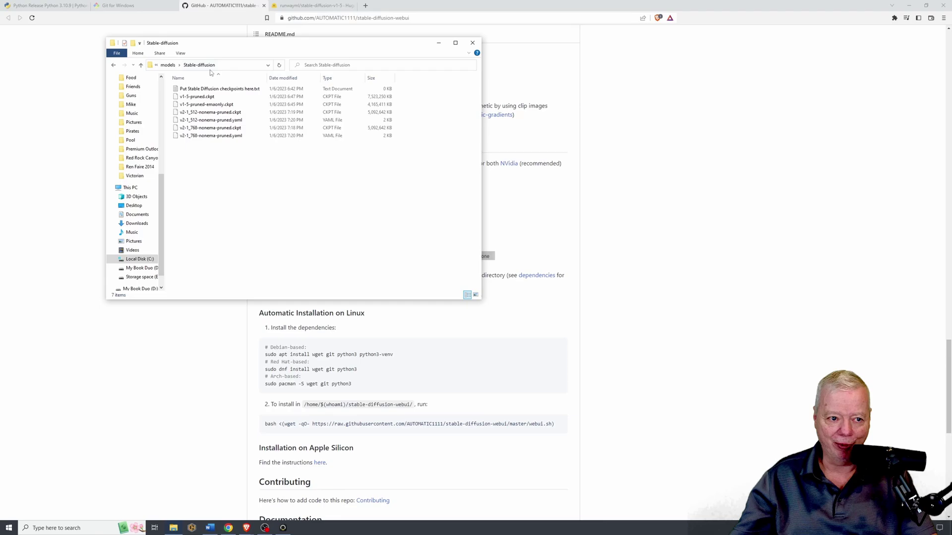
On the runwayml/stable-diffusion-v1-5 Hugging Face page, show Files and versions to list the checkpoints
{"action": "left_click", "coordinate": [309, 5]}
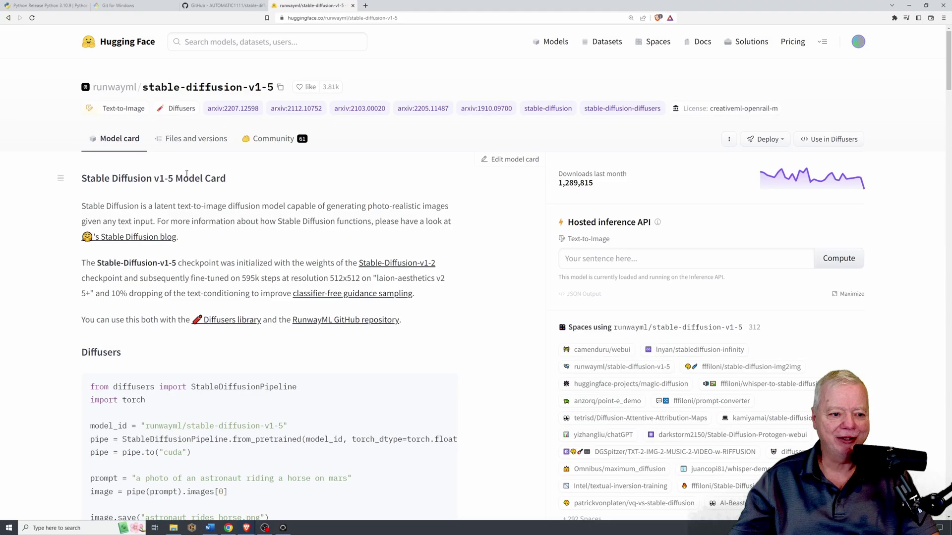
{"action": "left_click", "coordinate": [186, 142]}
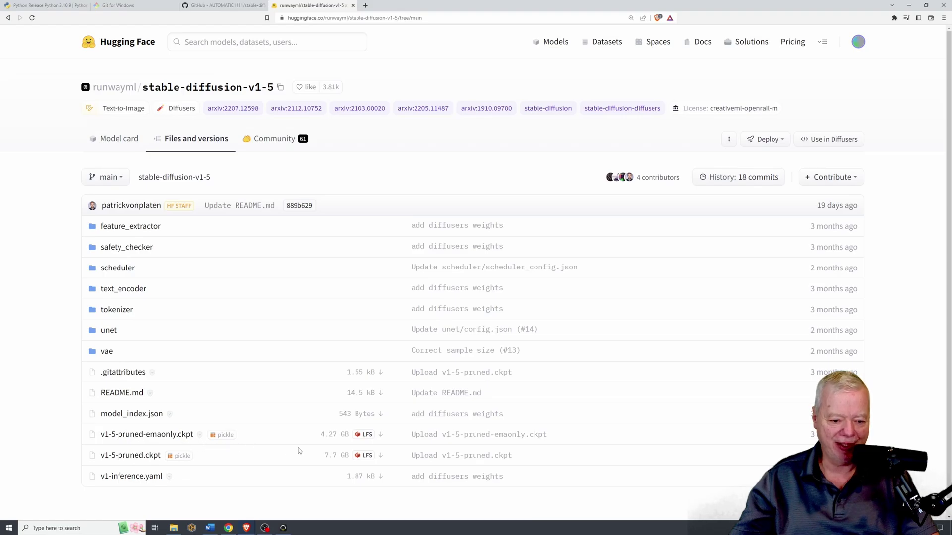
{"action": "left_click", "coordinate": [382, 435]}
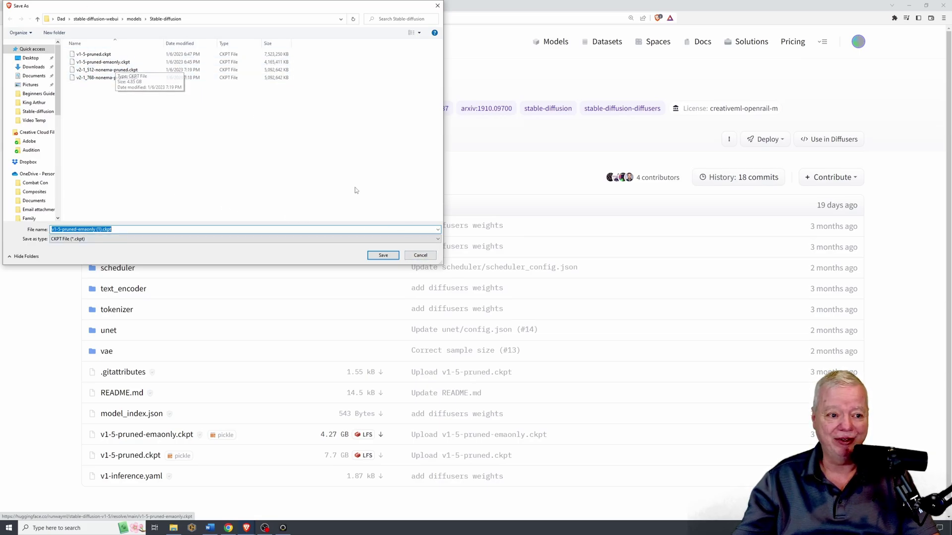
{"action": "left_click", "coordinate": [422, 257]}
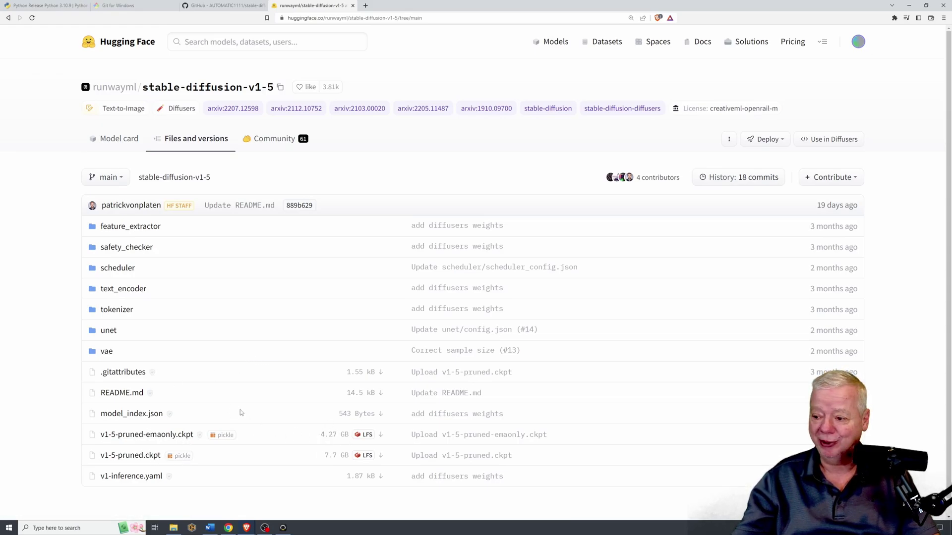
In the stable-diffusion-webui folder, select webui-user.bat and bring up its context menu
{"action": "left_click", "coordinate": [173, 530]}
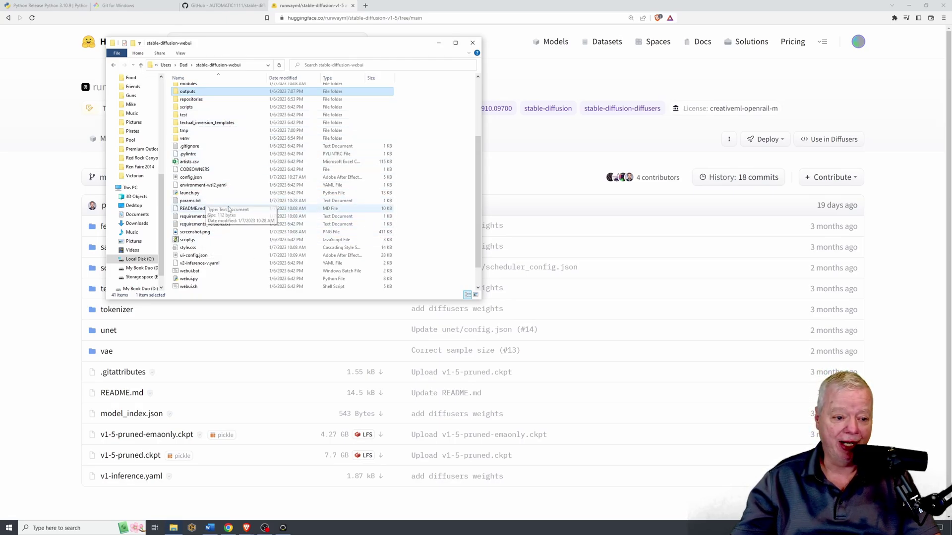
{"action": "scroll", "coordinate": [234, 214], "scroll_direction": "down", "scroll_amount": 1}
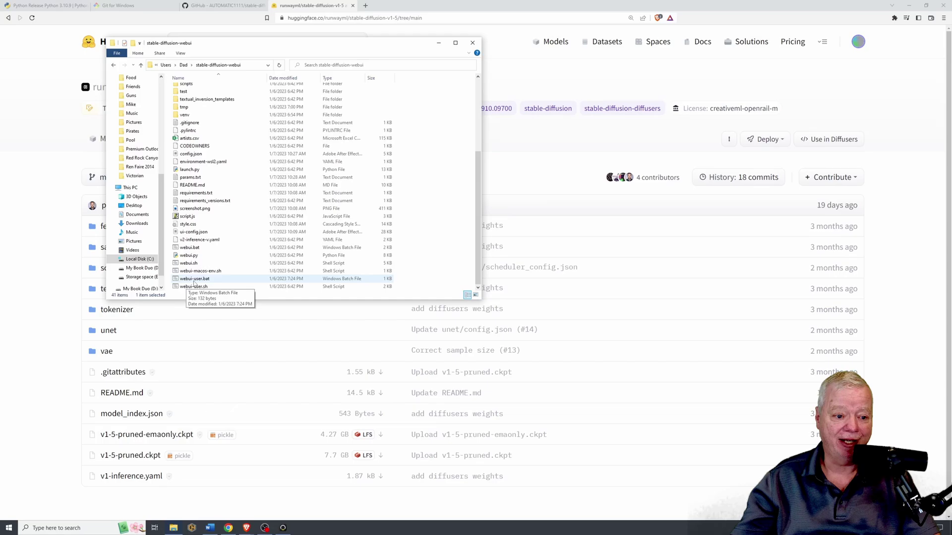
{"action": "left_click", "coordinate": [218, 280]}
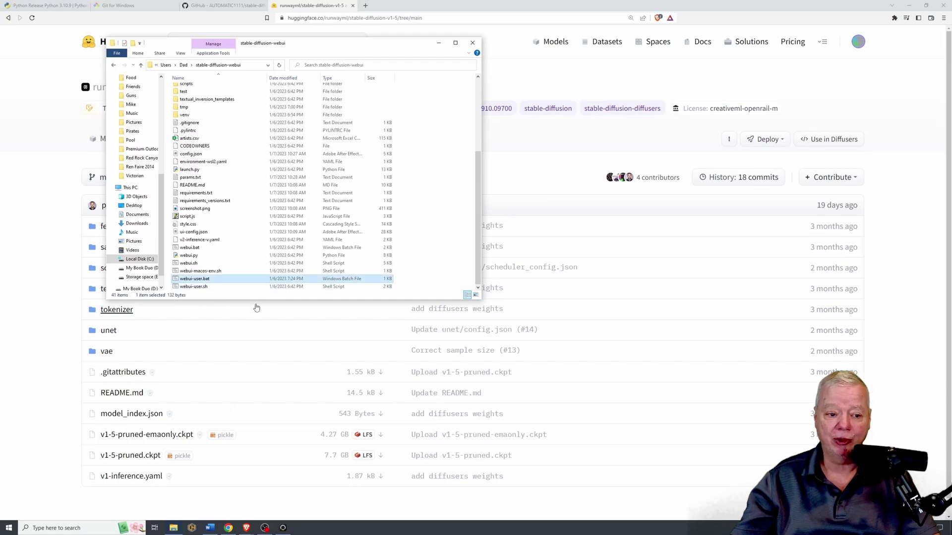
{"action": "right_click", "coordinate": [221, 284]}
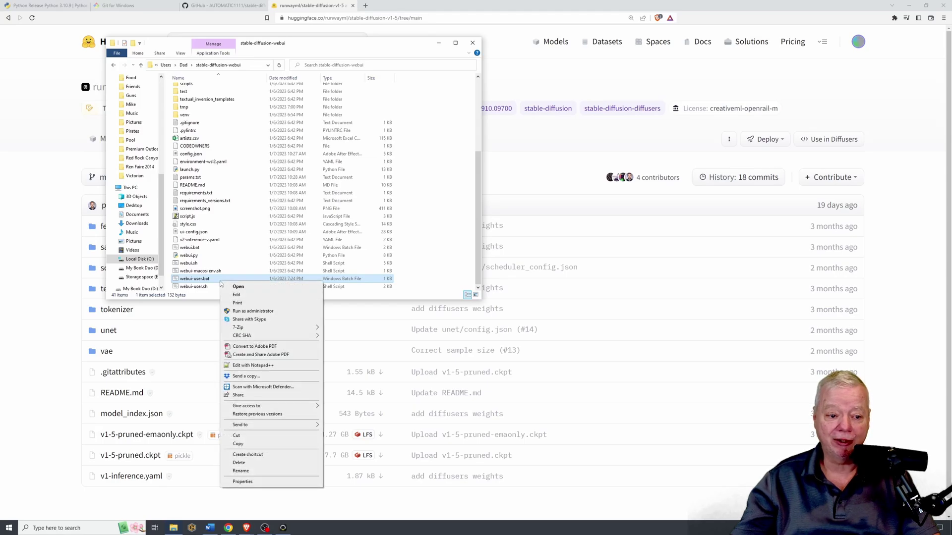
Edit webui-user.bat in Notepad and delete the old Python path after set PYTHON=
{"action": "left_click", "coordinate": [257, 296]}
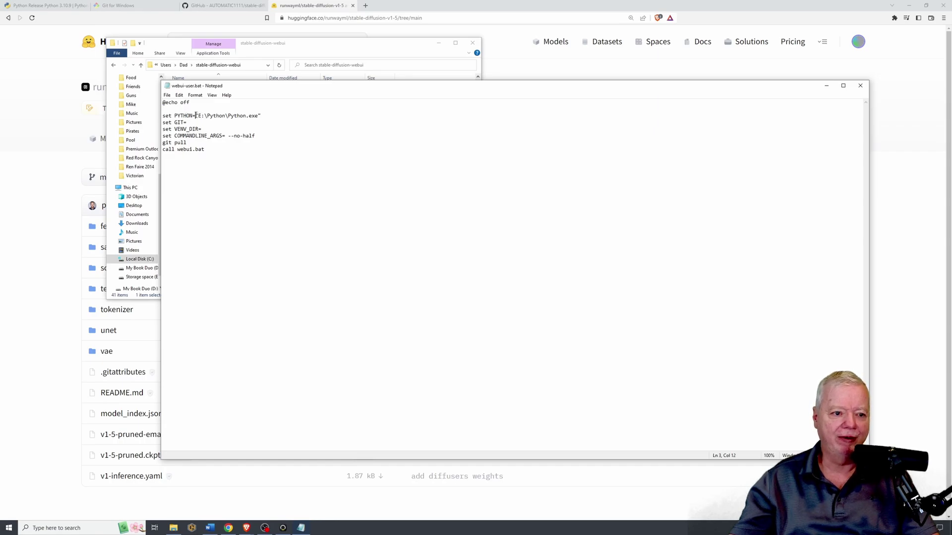
{"action": "left_click_drag", "start_coordinate": [195, 115], "coordinate": [294, 118]}
{"action": "key", "text": "Delete"}
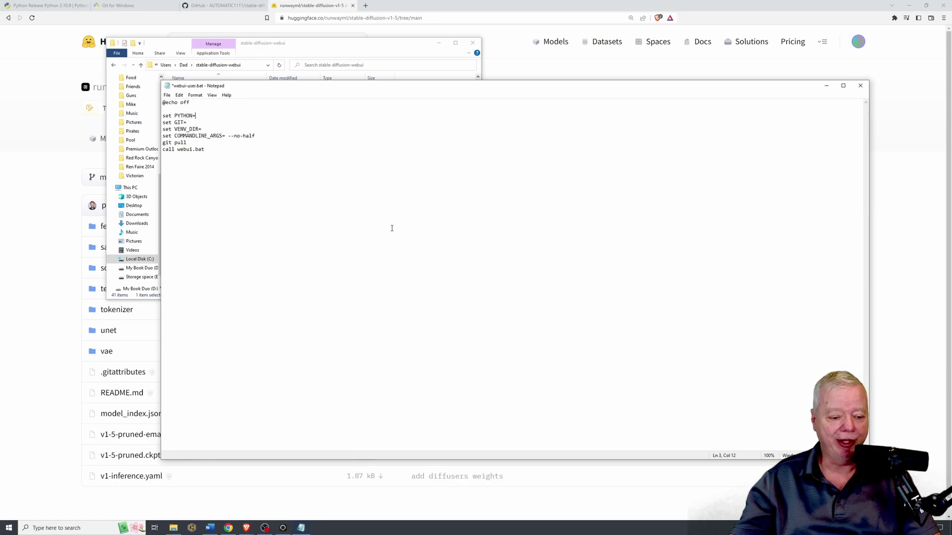
Find the Python 3.10 install folder on E: through search and copy its address as text
{"action": "left_click", "coordinate": [68, 526]}
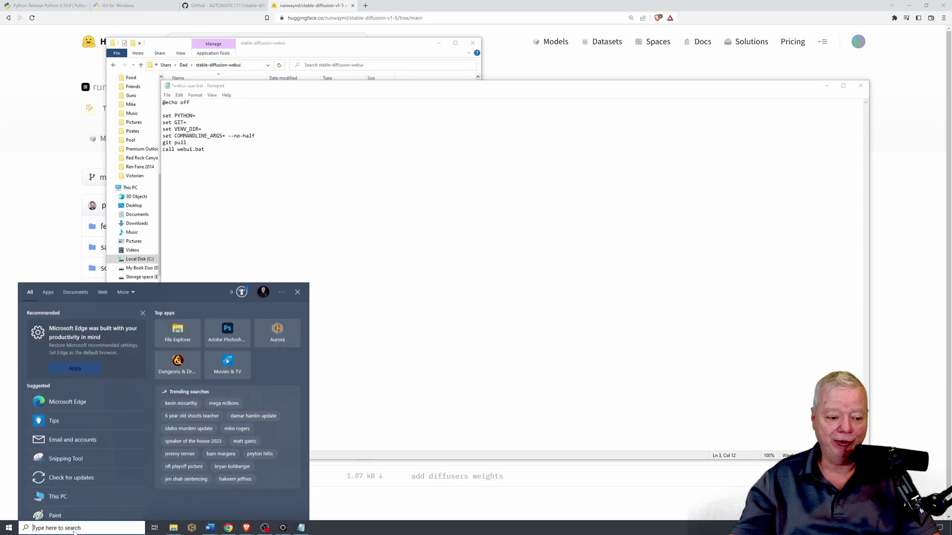
{"action": "type", "text": "pyth"}
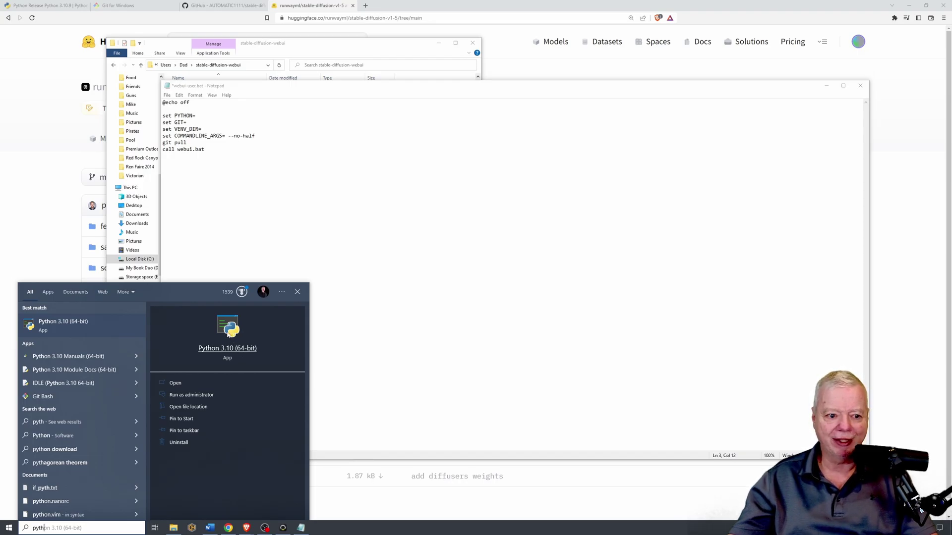
{"action": "right_click", "coordinate": [228, 334]}
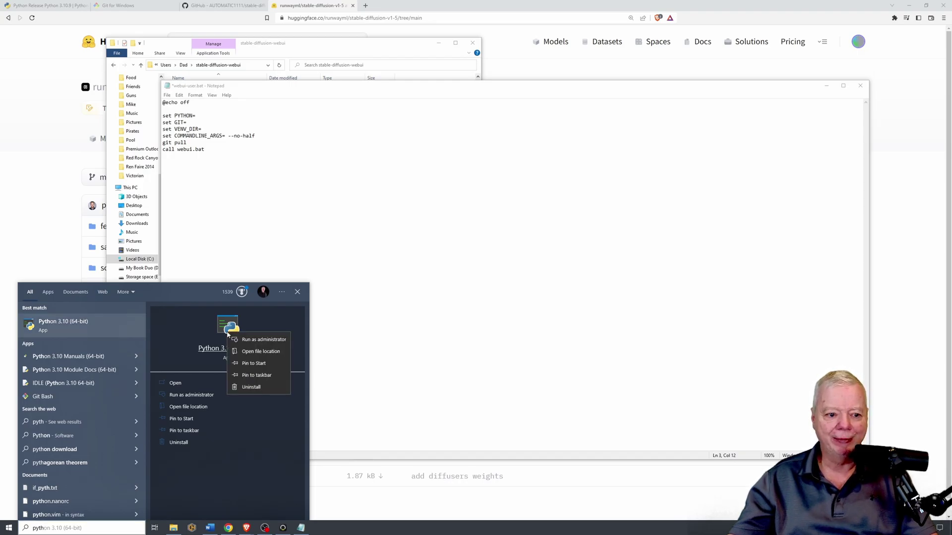
{"action": "left_click", "coordinate": [272, 352]}
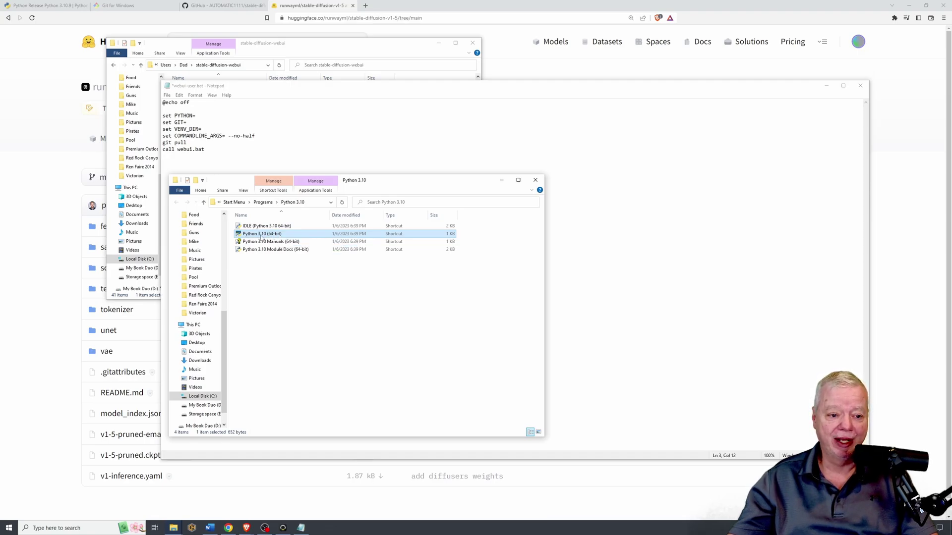
{"action": "right_click", "coordinate": [261, 235]}
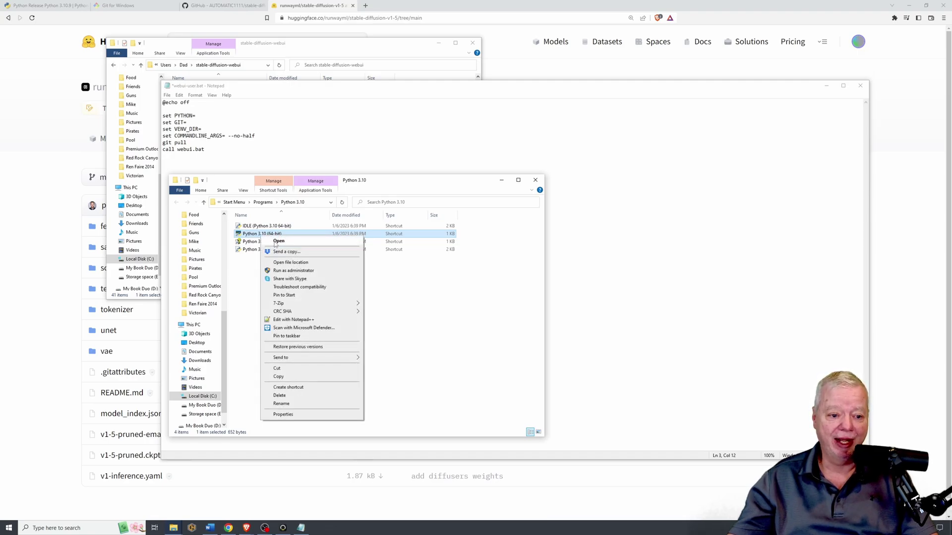
{"action": "left_click", "coordinate": [314, 264]}
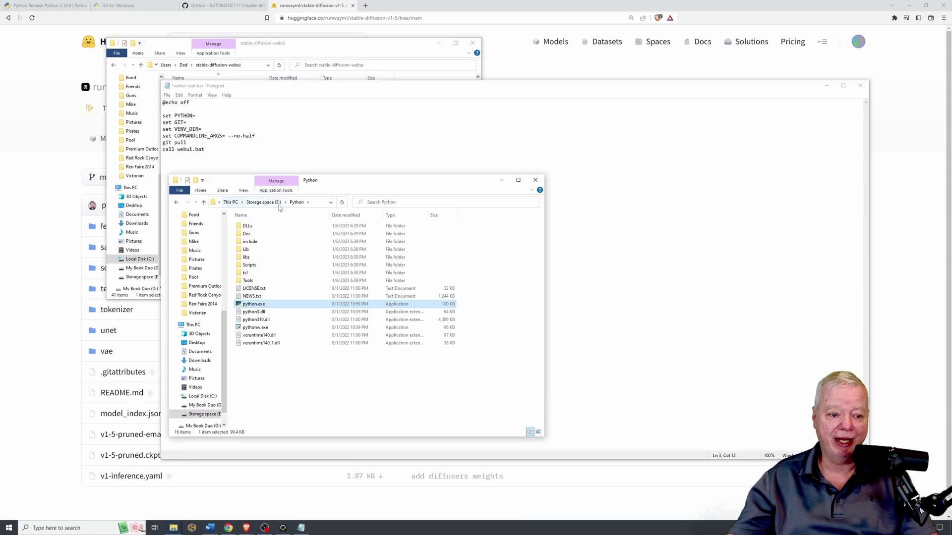
{"action": "right_click", "coordinate": [314, 206]}
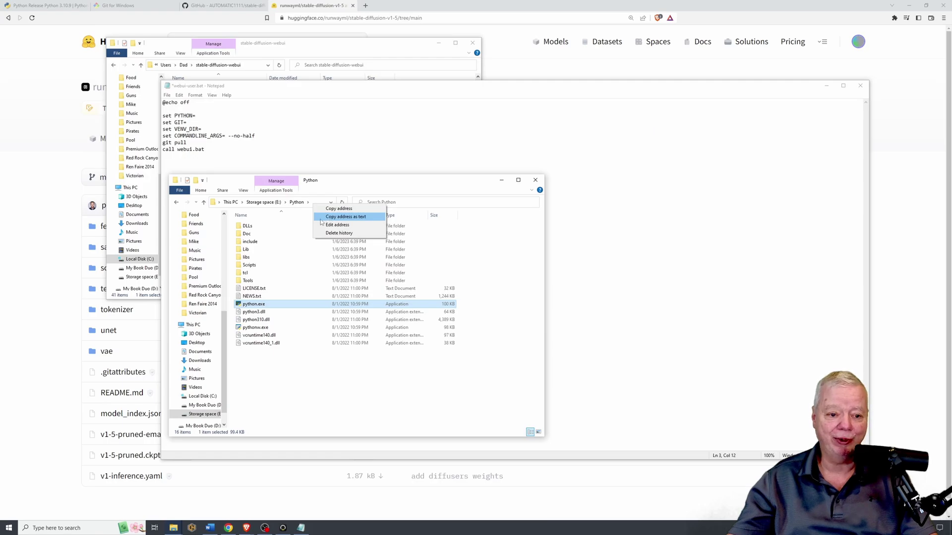
{"action": "left_click", "coordinate": [371, 221]}
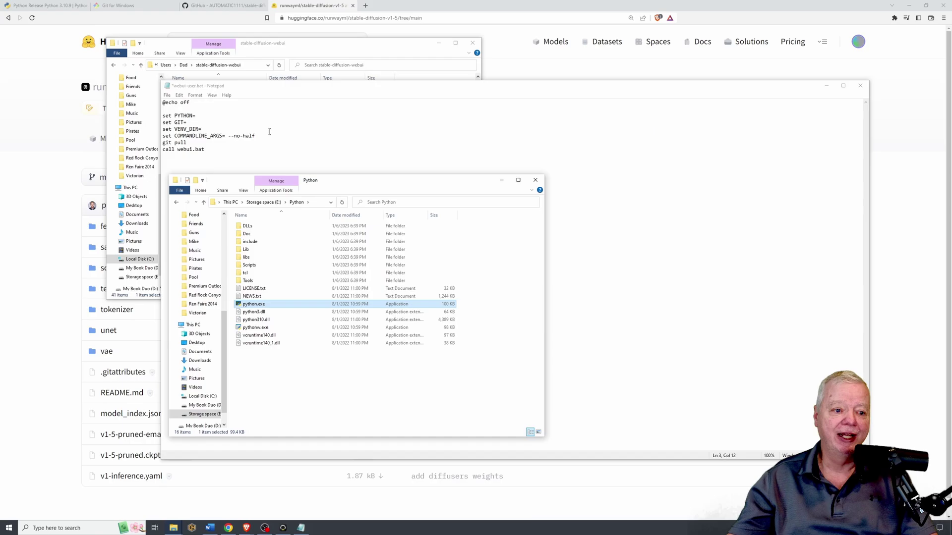
Set the webui-user.bat PYTHON line to "E:\Python\Python.exe", fixing the backslash and closing quote
{"action": "left_click", "coordinate": [221, 118]}
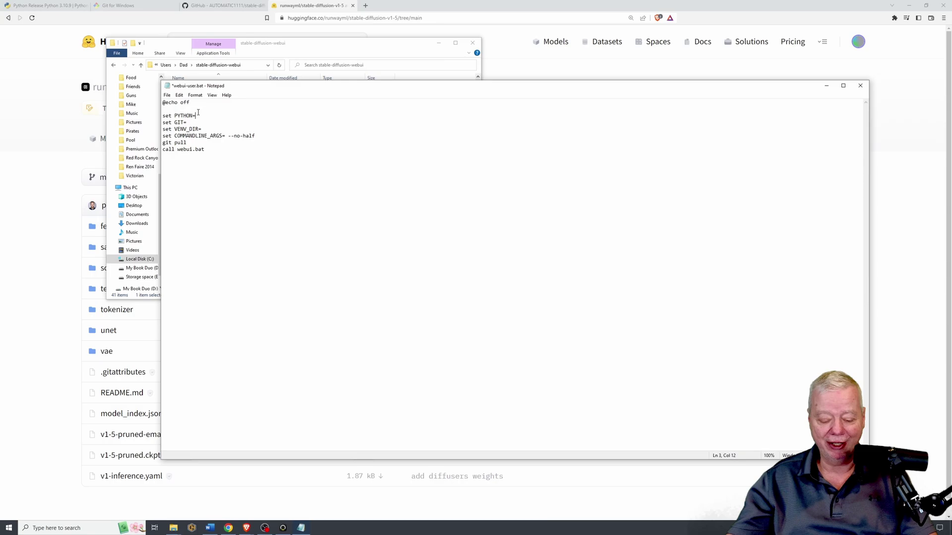
{"action": "type", "text": "E:\\Python\\"}
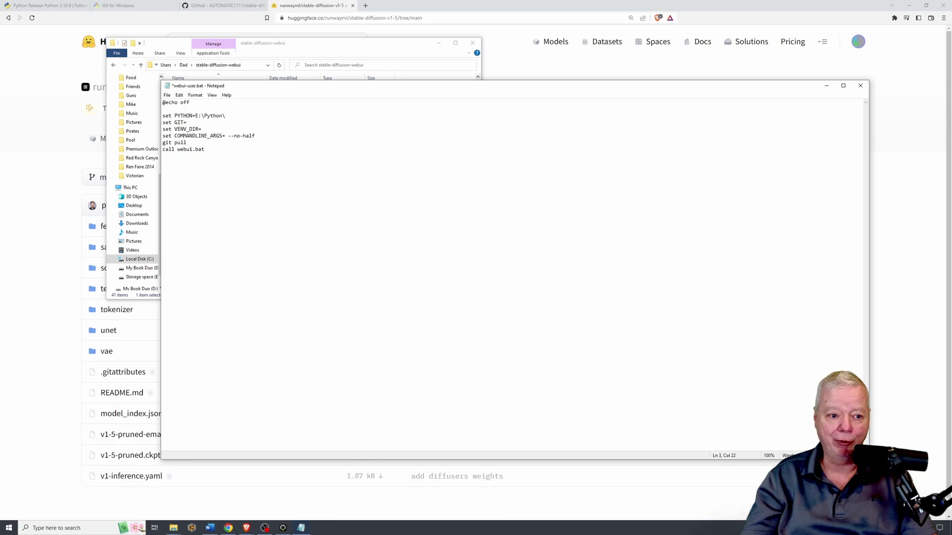
{"action": "type", "text": "Python"}
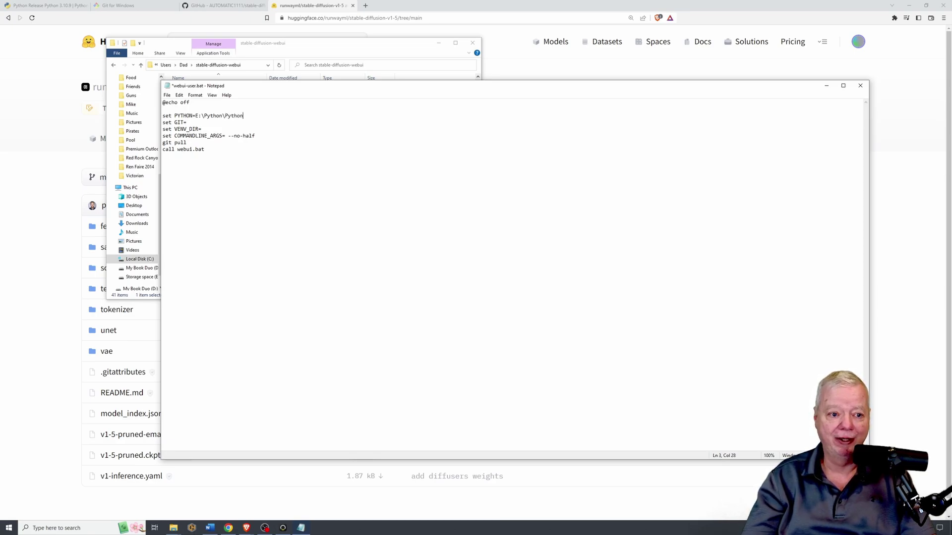
{"action": "type", "text": ".exe"}
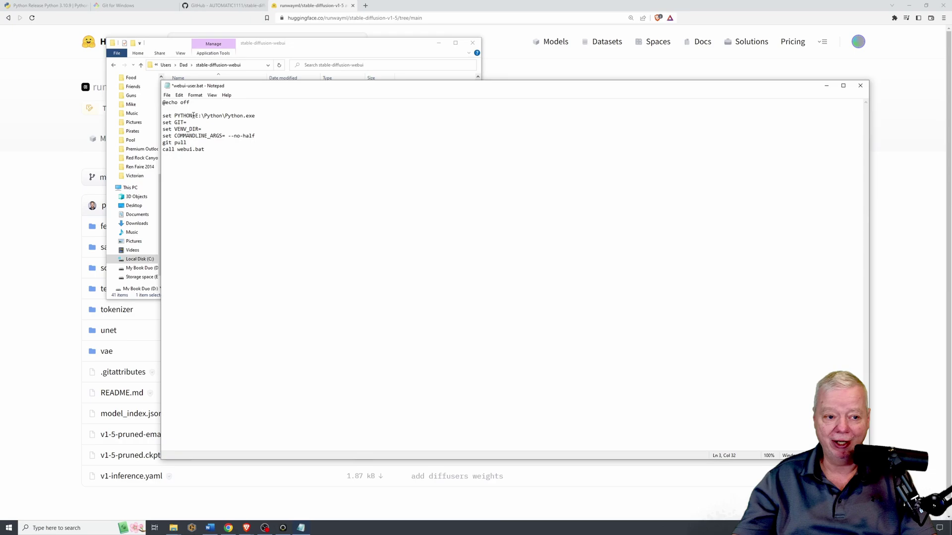
{"action": "left_click", "coordinate": [193, 116]}
{"action": "type", "text": "\\"}
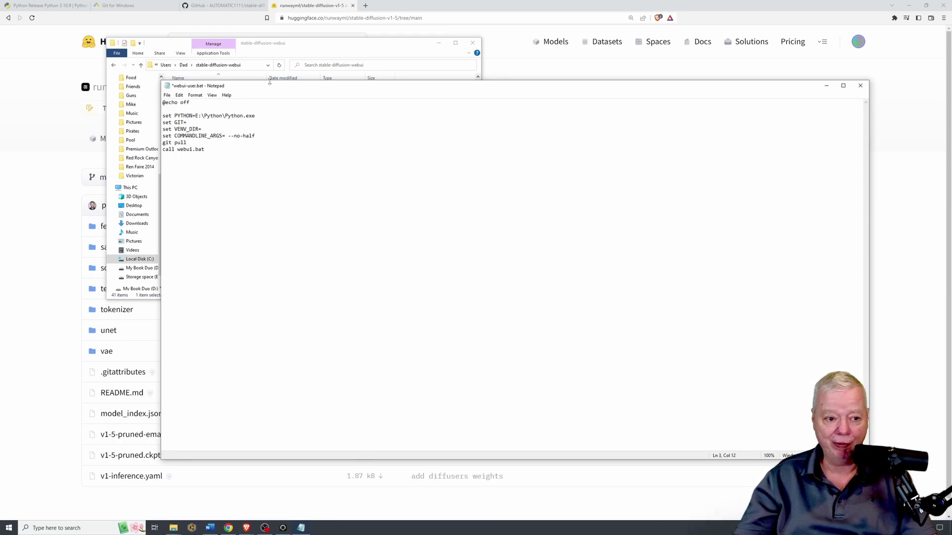
{"action": "type", "text": "\""}
{"action": "key", "text": "End"}
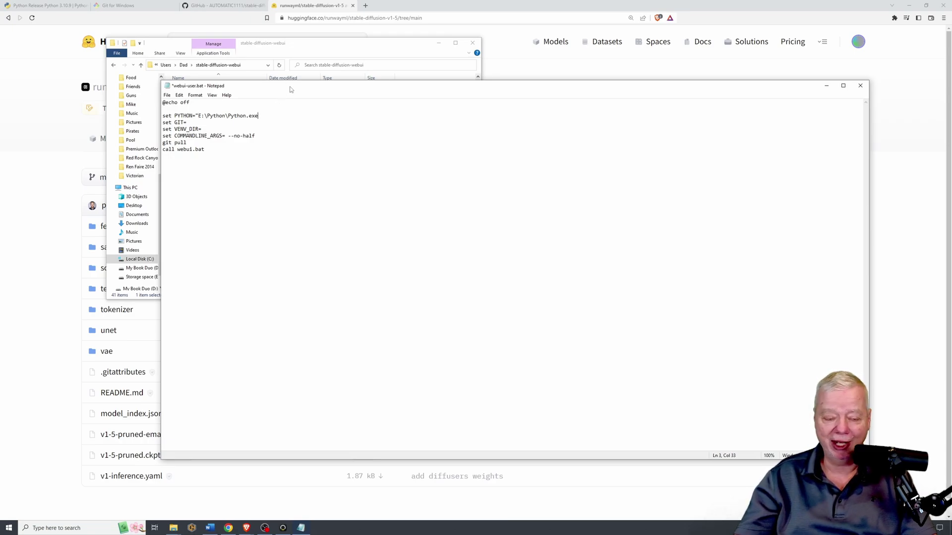
{"action": "type", "text": "\""}
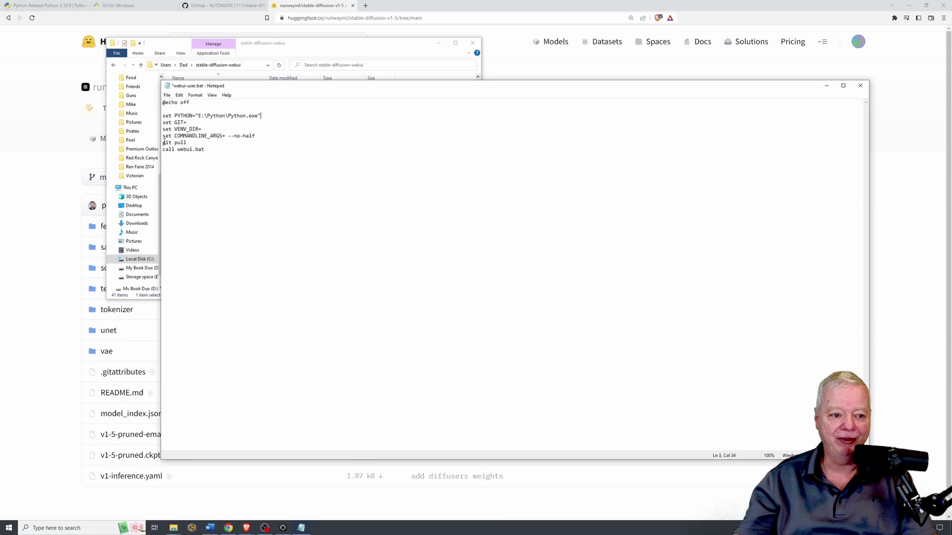
Retype the 'git pull' line in webui-user.bat and save the file
{"action": "left_click_drag", "start_coordinate": [164, 143], "coordinate": [208, 140]}
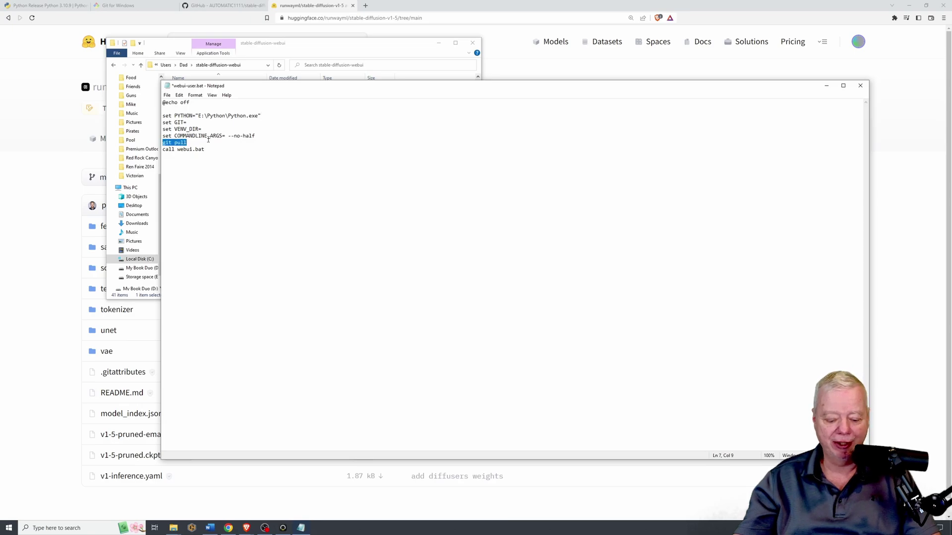
{"action": "key", "text": "BackSpace"}
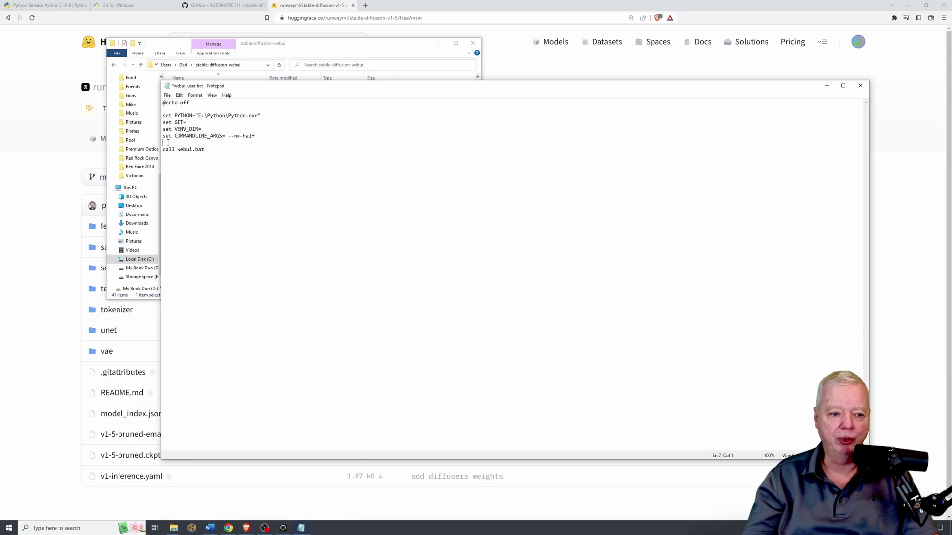
{"action": "type", "text": "git pull"}
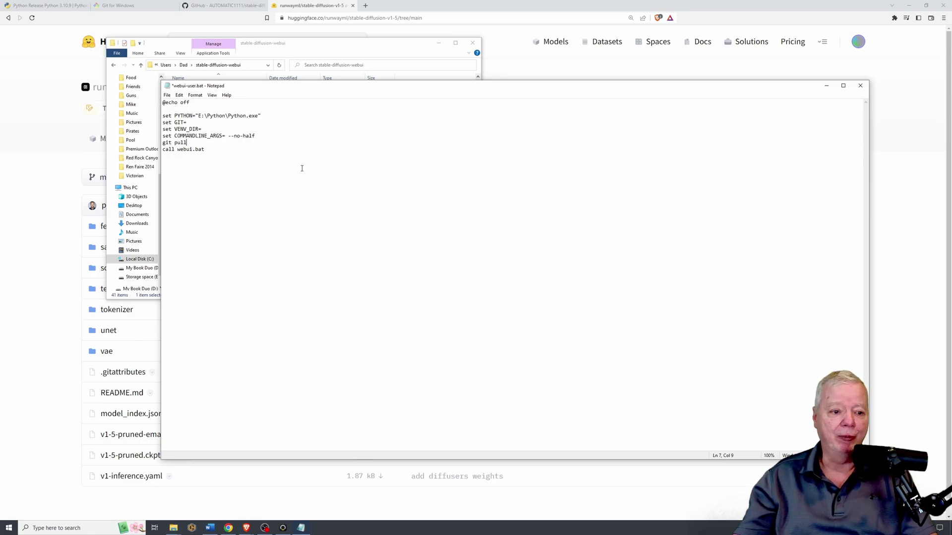
{"action": "key", "text": "ctrl+s"}
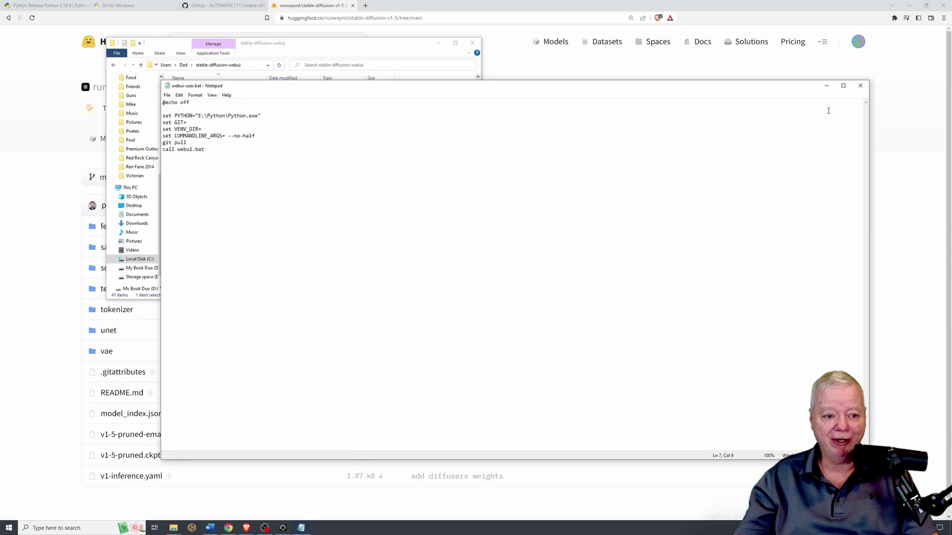
Close Notepad and the Python folder window, then launch webui-user.bat
{"action": "left_click", "coordinate": [860, 86]}
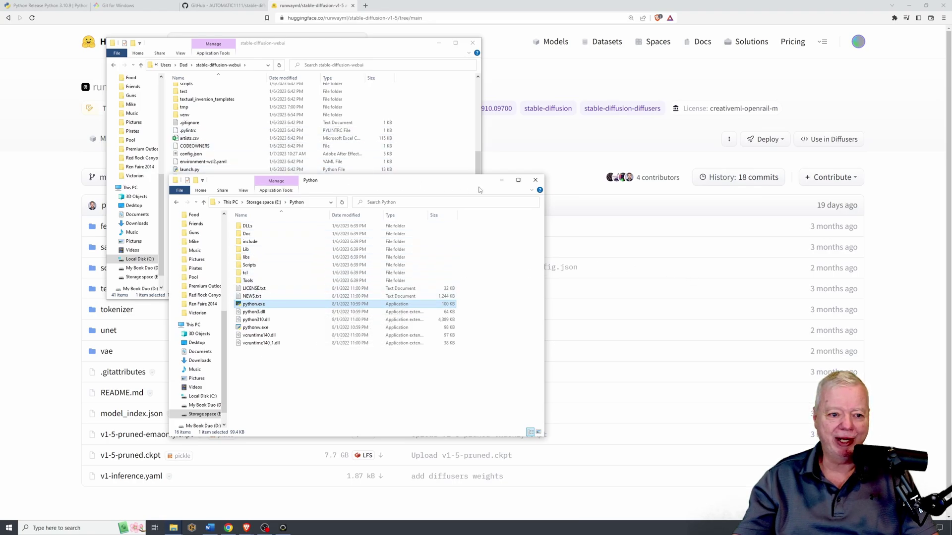
{"action": "left_click", "coordinate": [535, 181]}
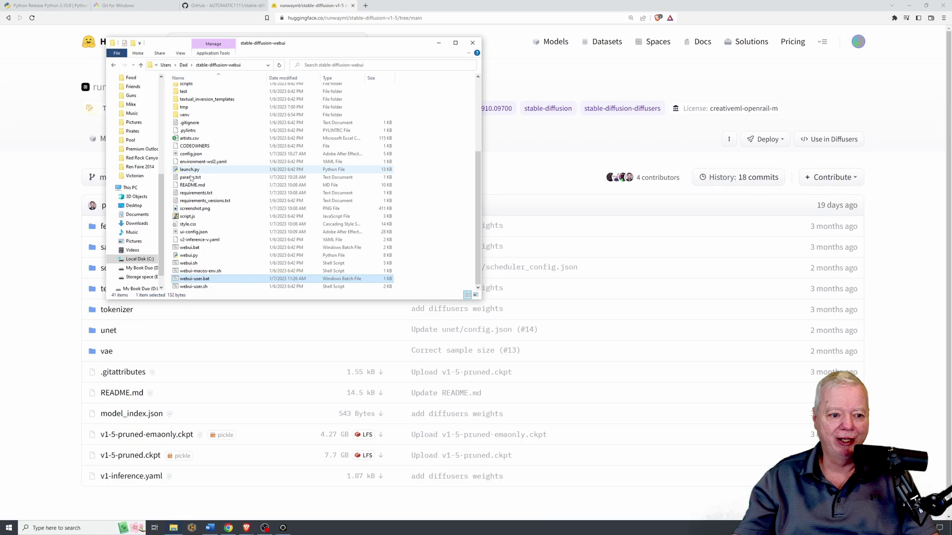
{"action": "double_click", "coordinate": [211, 281]}
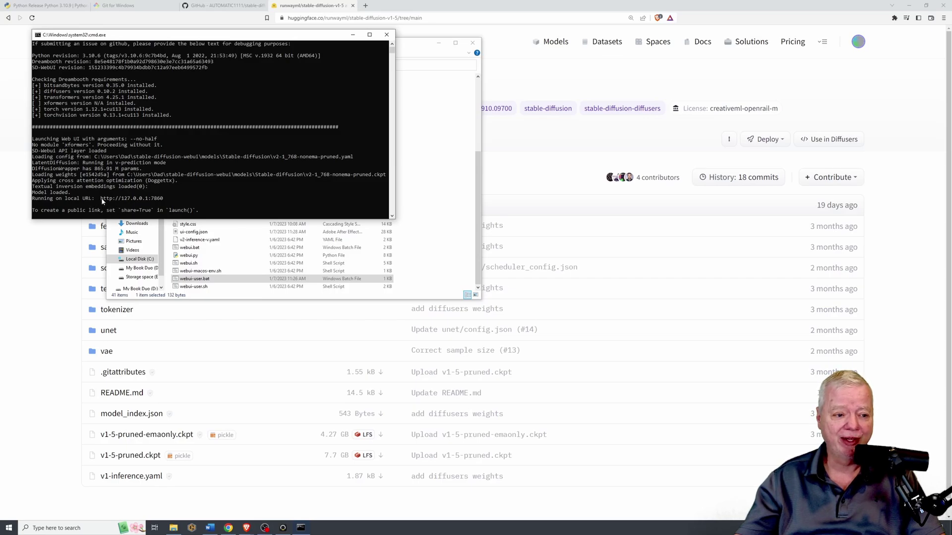
{"action": "left_click_drag", "start_coordinate": [101, 202], "coordinate": [161, 201]}
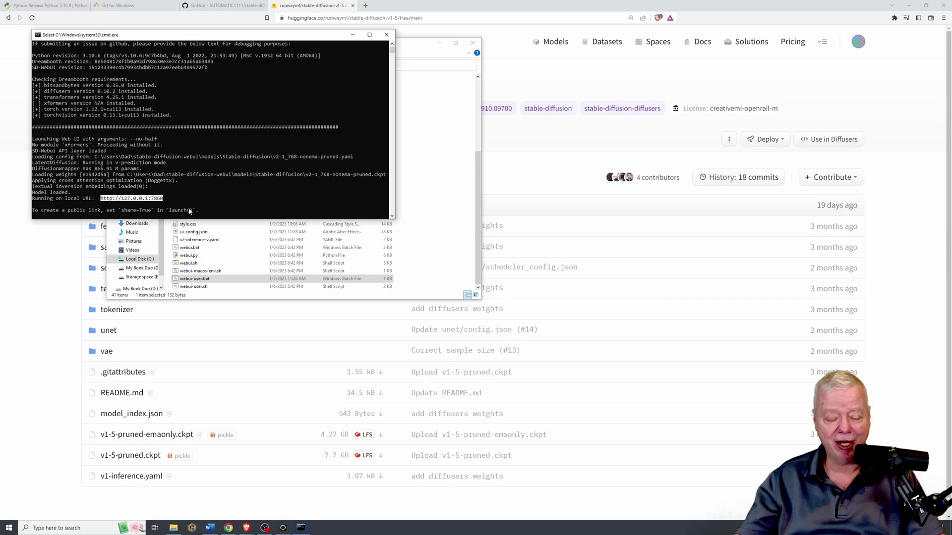
{"action": "key", "text": "ctrl+c"}
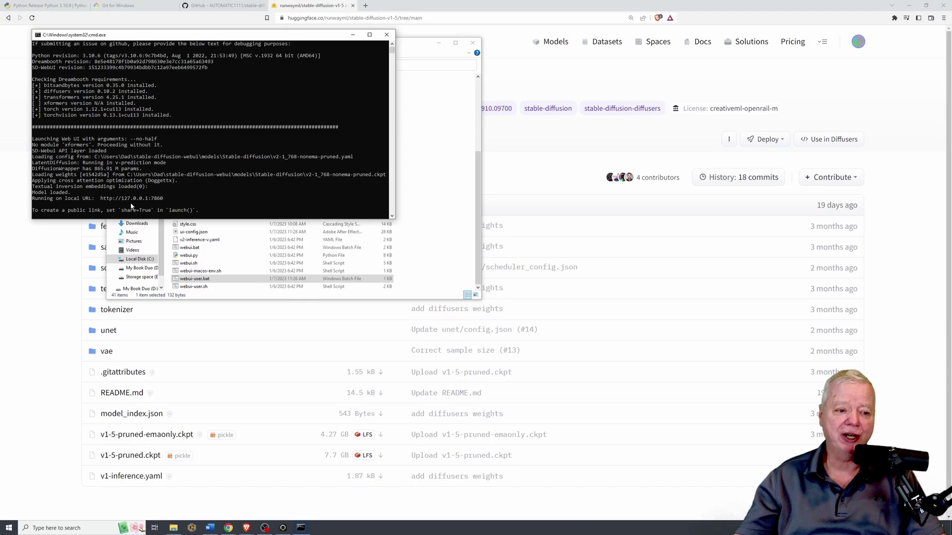
{"action": "left_click", "coordinate": [415, 4]}
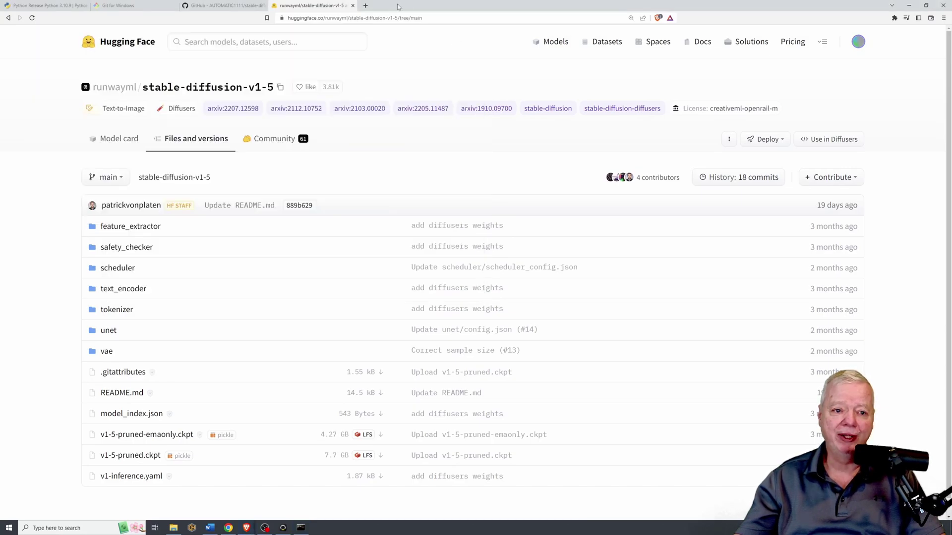
{"action": "left_click", "coordinate": [366, 7]}
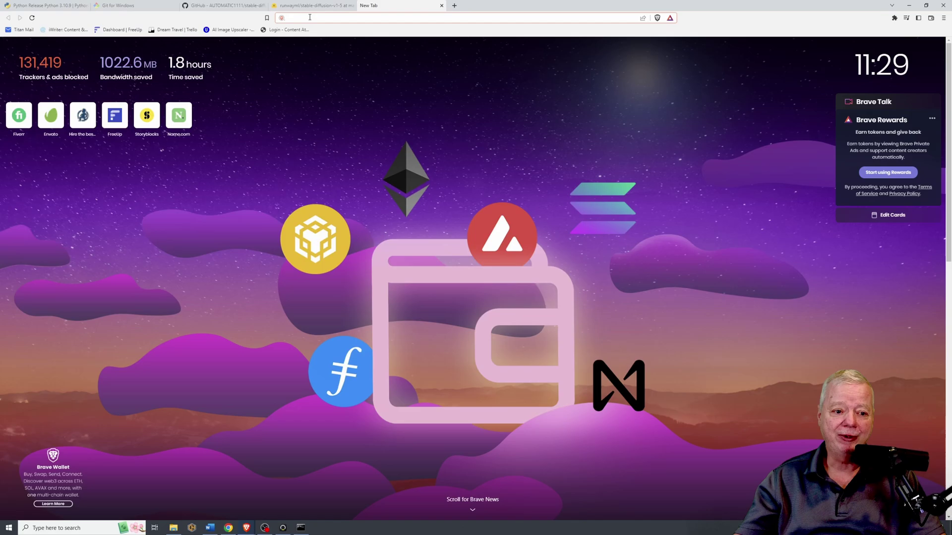
{"action": "key", "text": "ctrl+v"}
{"action": "key", "text": "Return"}
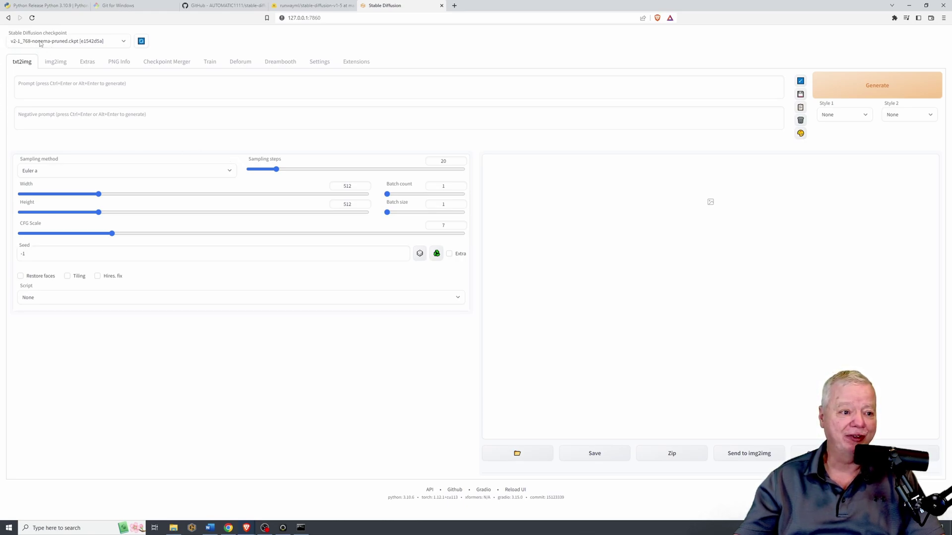
{"action": "left_click", "coordinate": [41, 42]}
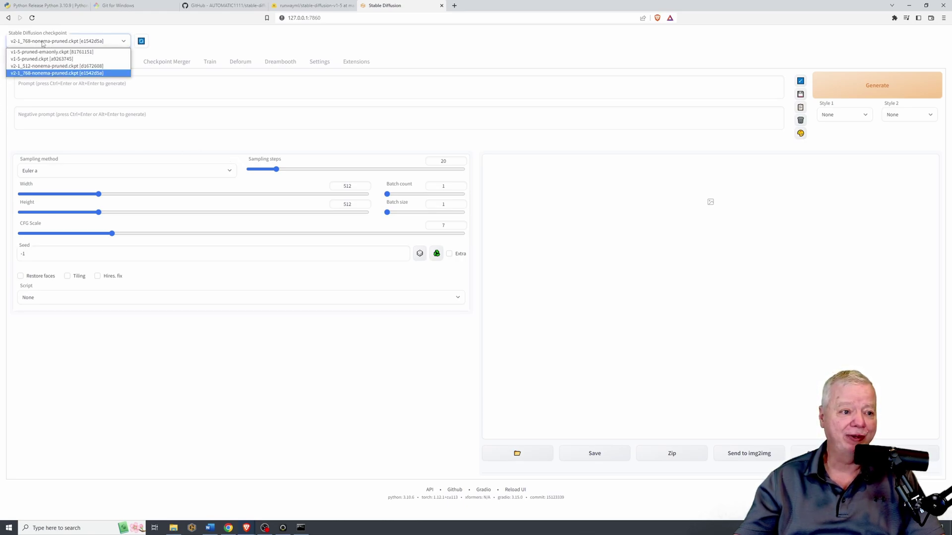
Switch the checkpoint to v1-5-pruned-emaonly.ckpt and confirm the model loaded in the console
{"action": "left_click", "coordinate": [73, 52]}
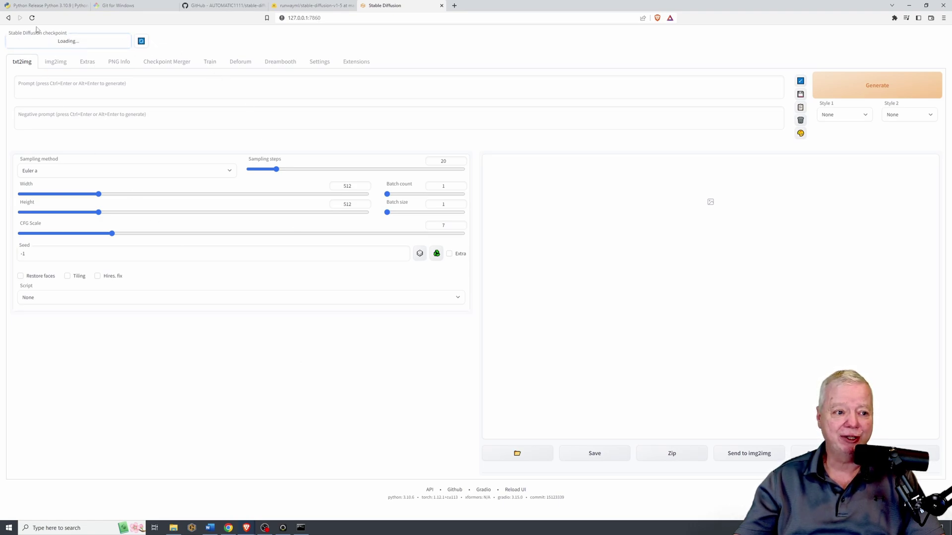
{"action": "left_click", "coordinate": [301, 528]}
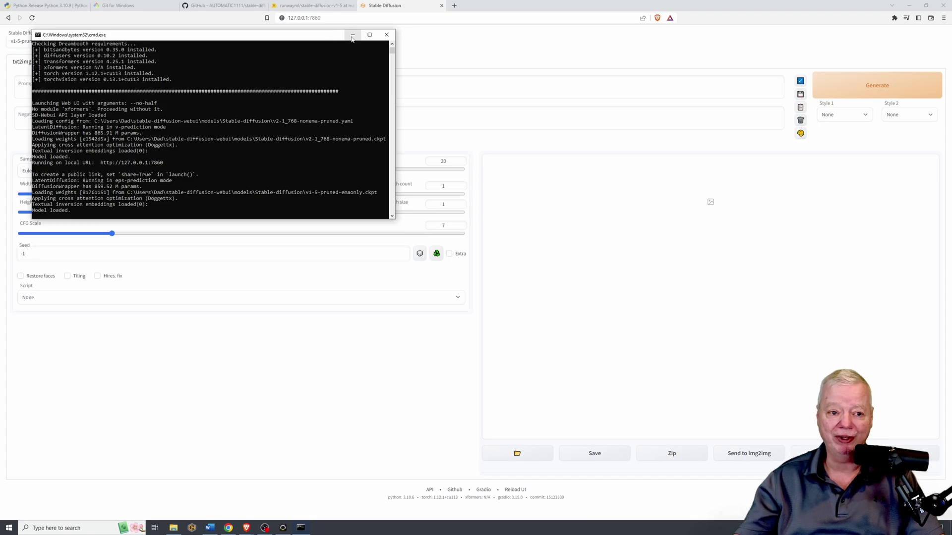
{"action": "left_click", "coordinate": [424, 51]}
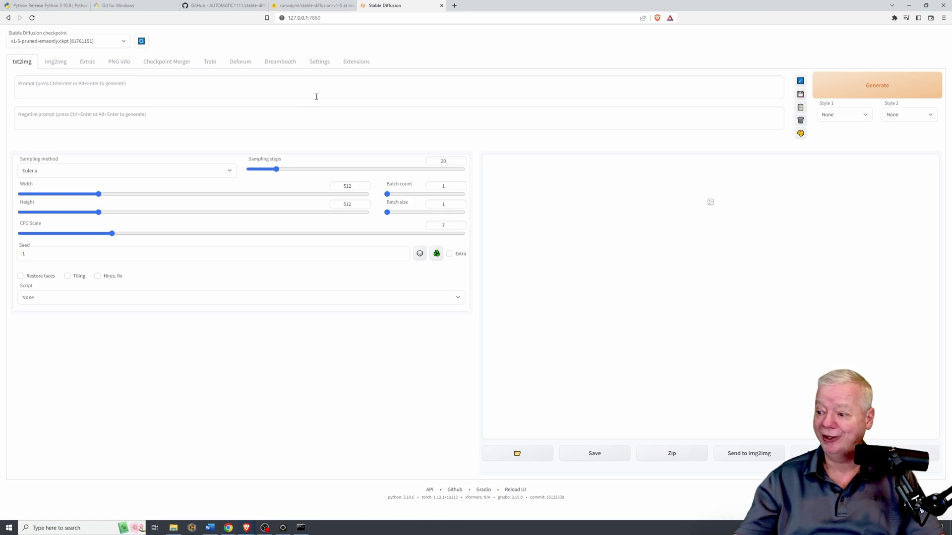
Generate a 512x512 image from the txt2img prompt 'dog'
{"action": "left_click", "coordinate": [179, 91]}
{"action": "type", "text": "dog"}
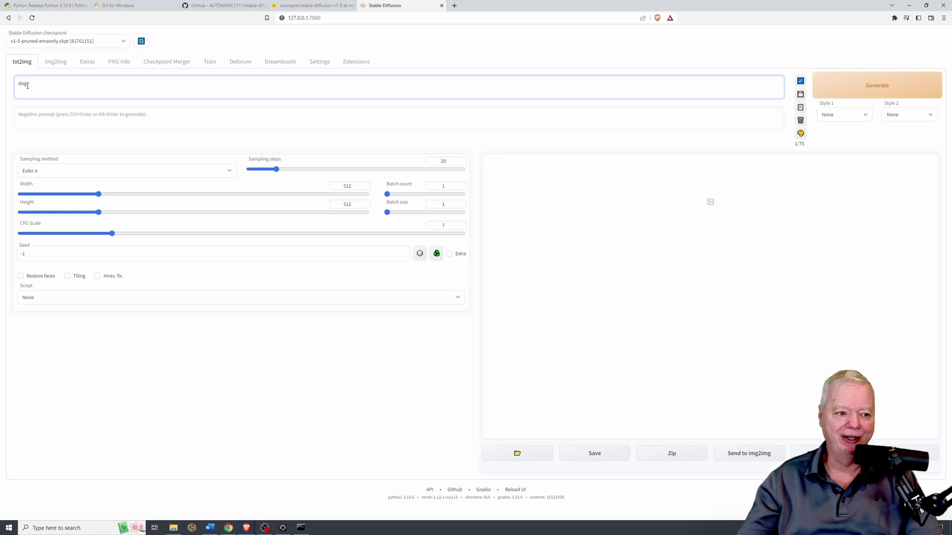
{"action": "left_click", "coordinate": [906, 91]}
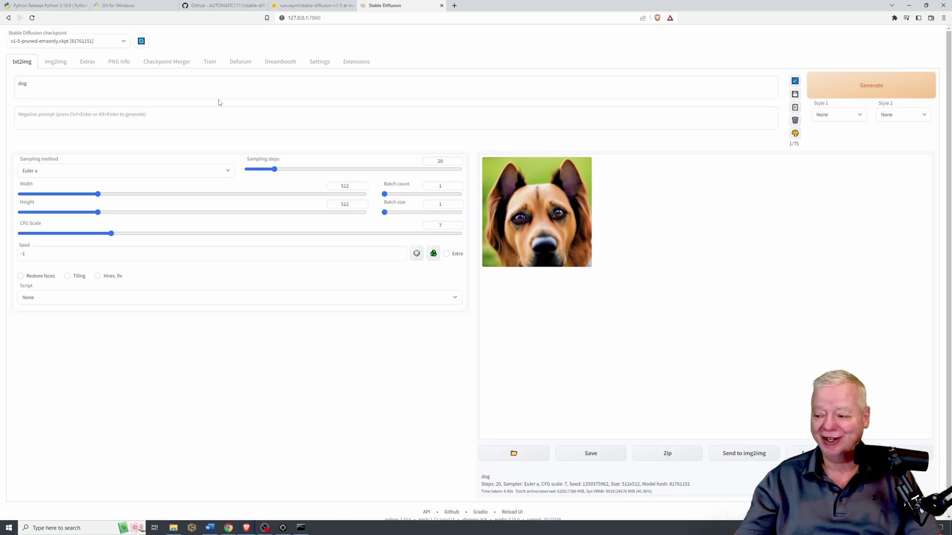
Extend the prompt to 'dog, full body, centered' and generate a new image
{"action": "left_click", "coordinate": [62, 85]}
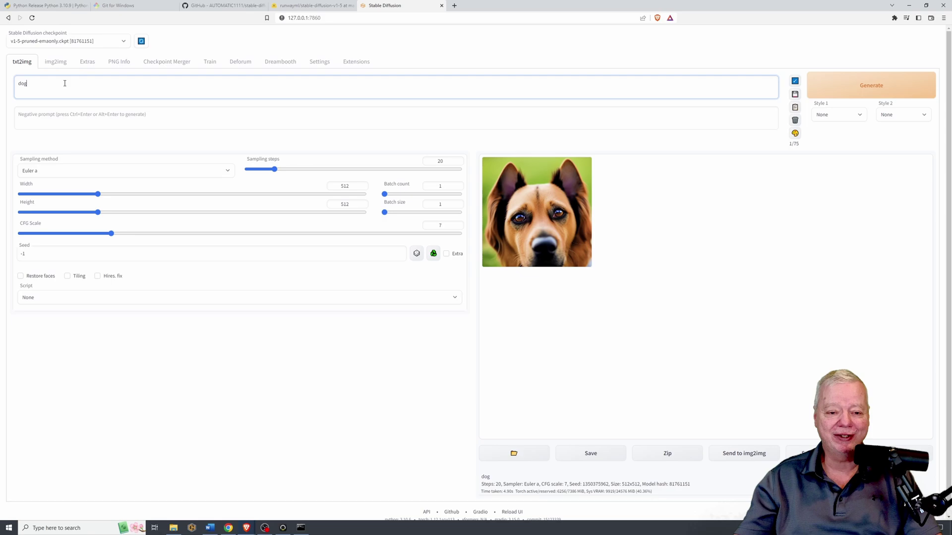
{"action": "left_click", "coordinate": [74, 123]}
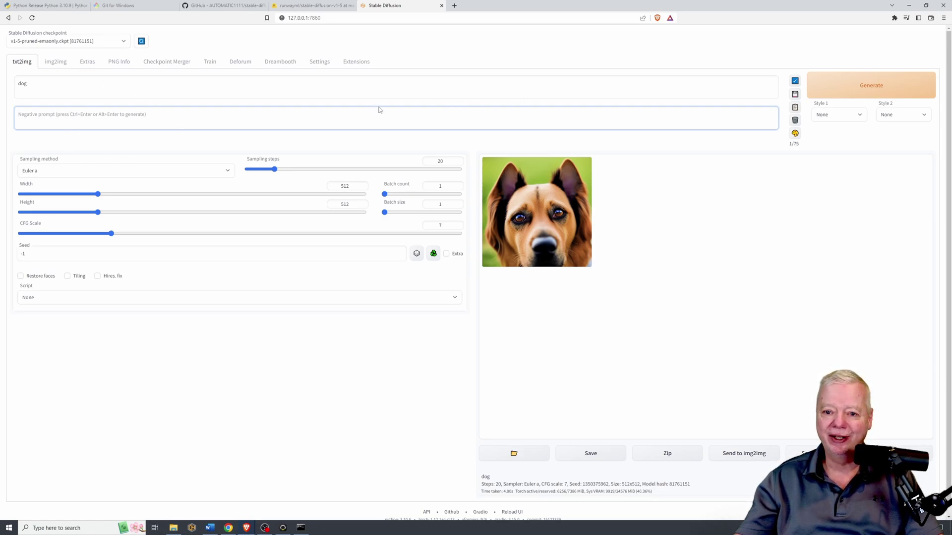
{"action": "left_click", "coordinate": [48, 83]}
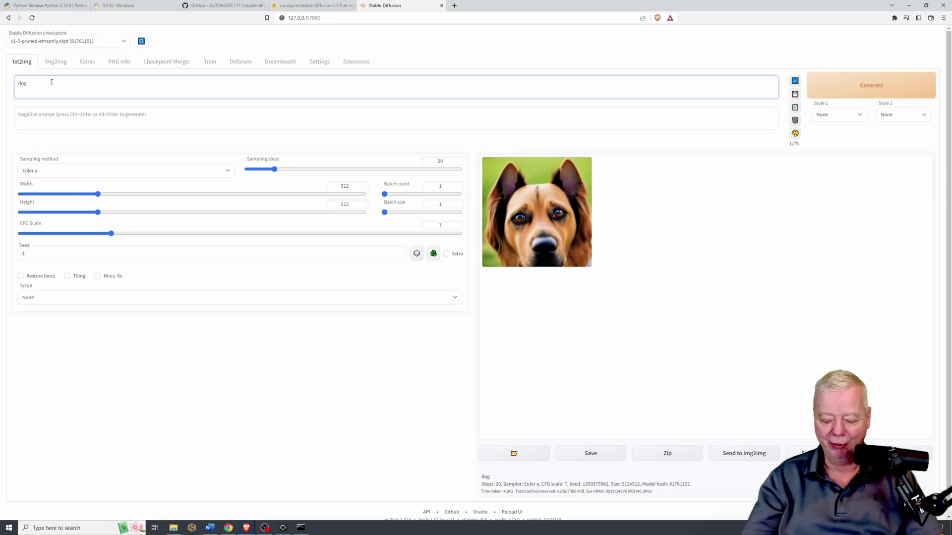
{"action": "type", "text": ", ful"}
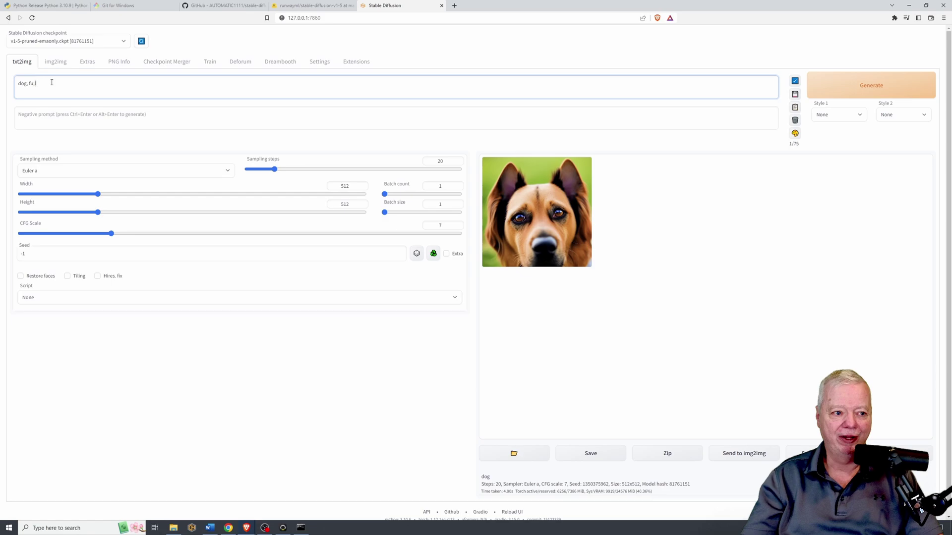
{"action": "type", "text": "fu;"}
{"action": "key", "text": "BackSpace"}
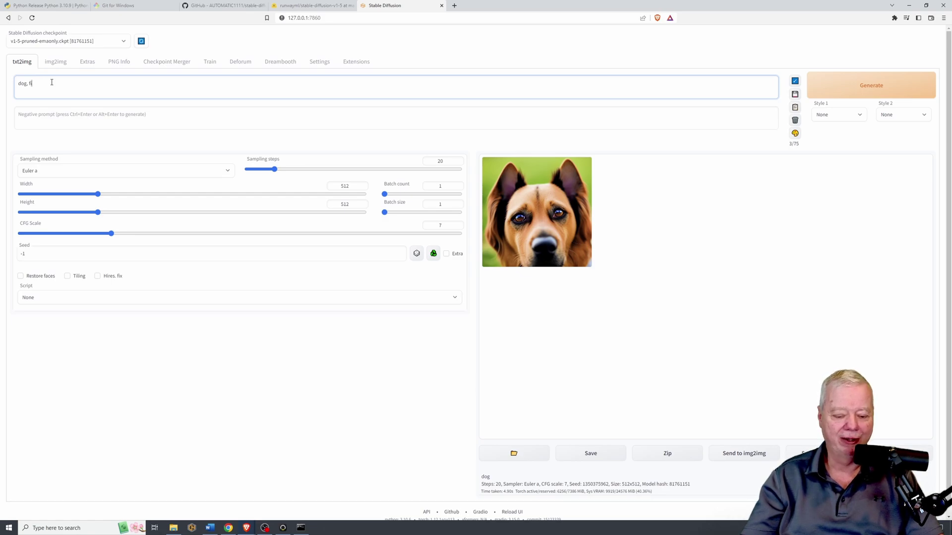
{"action": "type", "text": "ll b"}
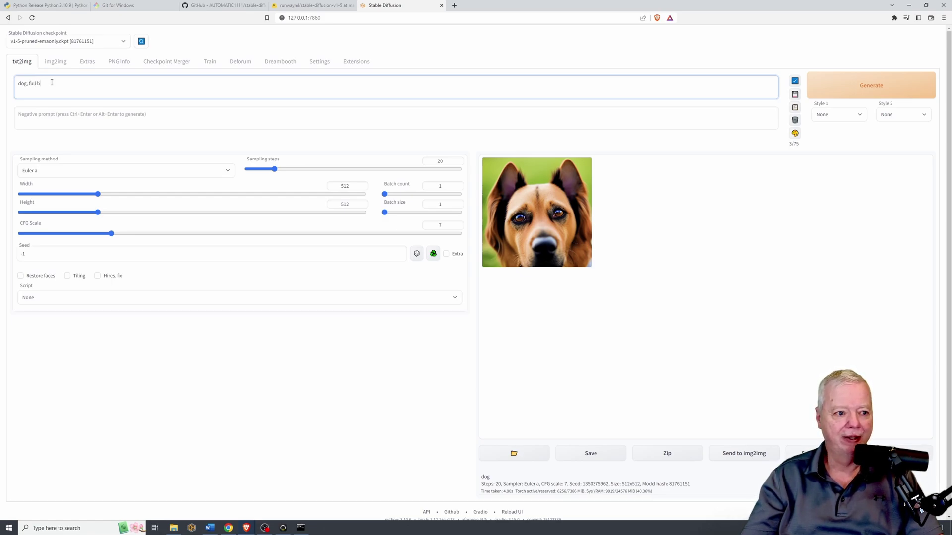
{"action": "type", "text": "od"}
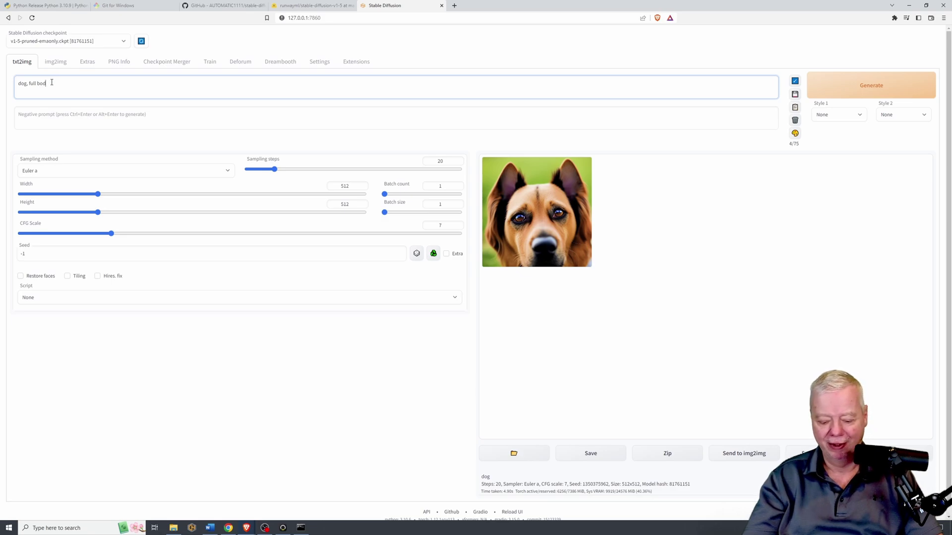
{"action": "type", "text": "y,"}
{"action": "type", "text": " a"}
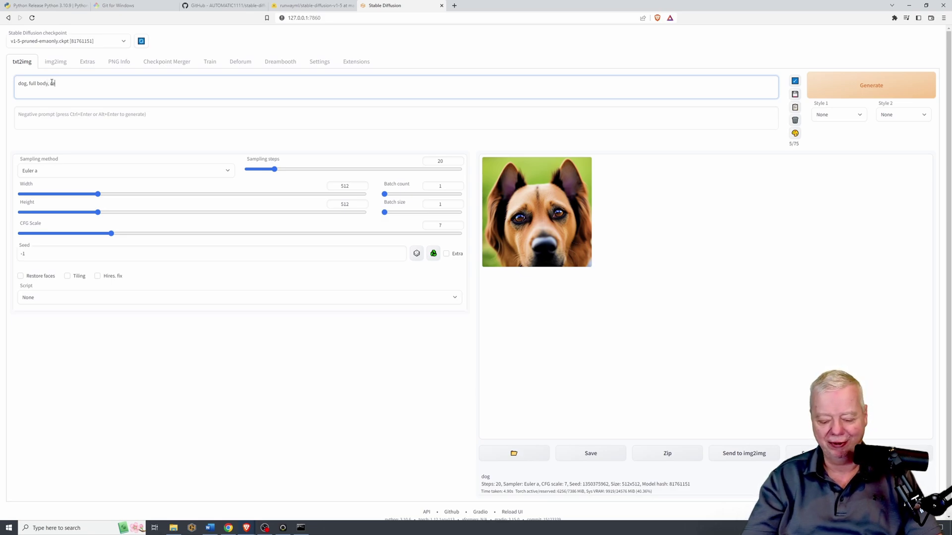
{"action": "type", "text": "entered"}
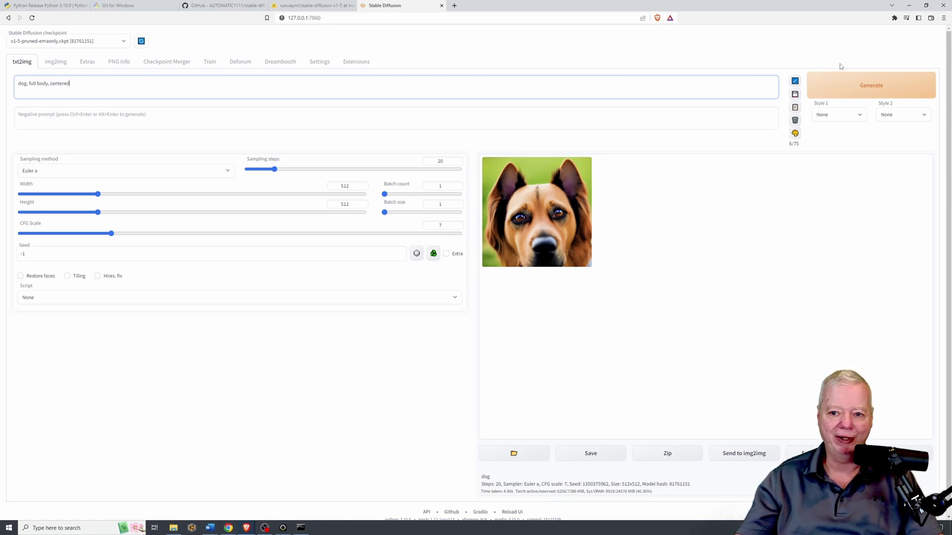
{"action": "left_click", "coordinate": [855, 87]}
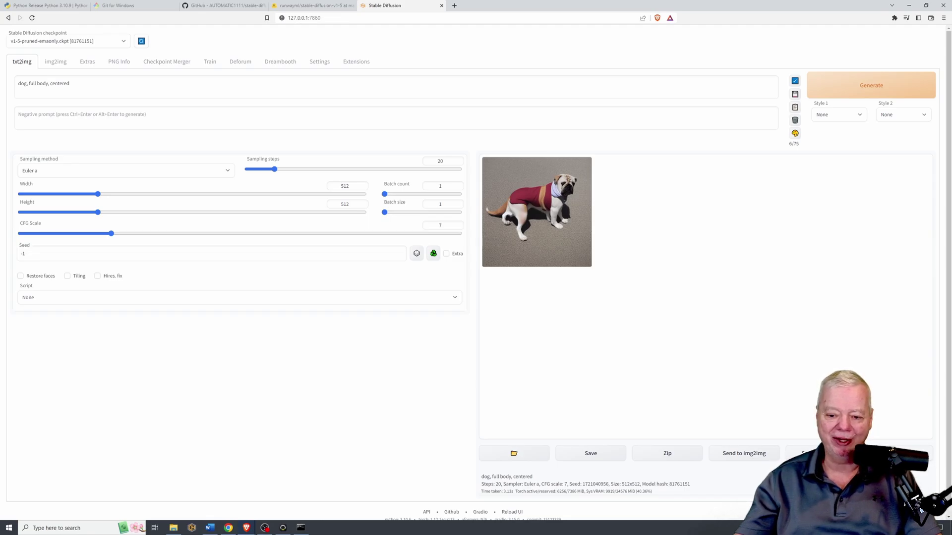
Upscale the full-body dog image 4x with ESRGAN_4x in Extras and view the result
{"action": "left_click", "coordinate": [818, 453]}
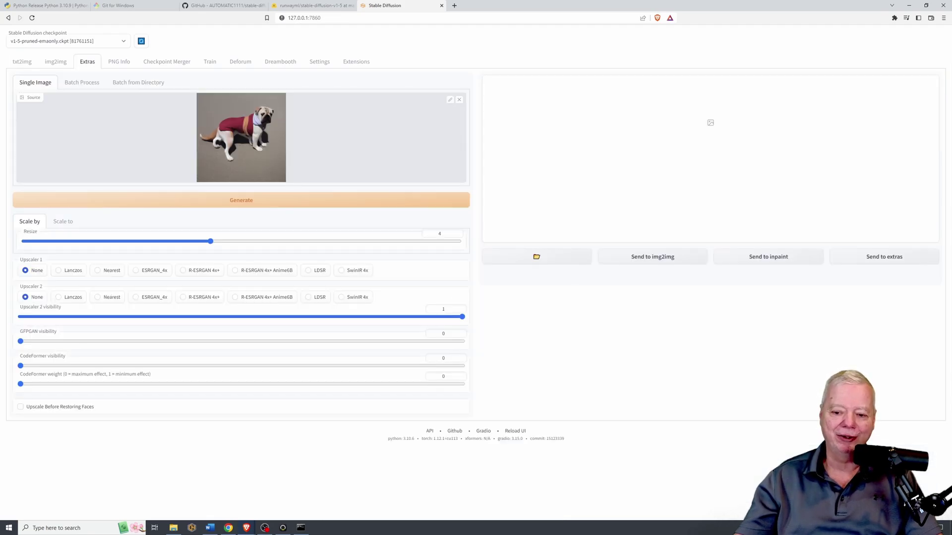
{"action": "left_click", "coordinate": [137, 272]}
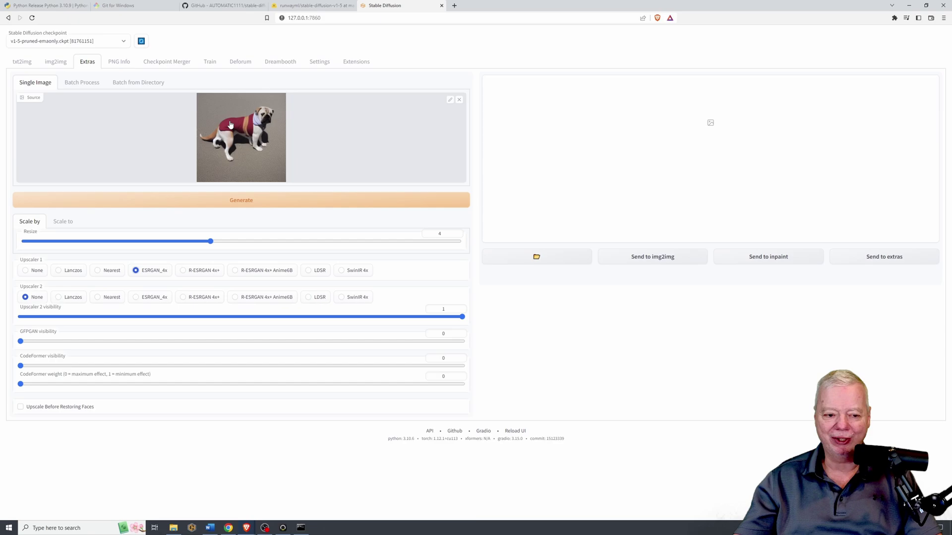
{"action": "left_click", "coordinate": [169, 203]}
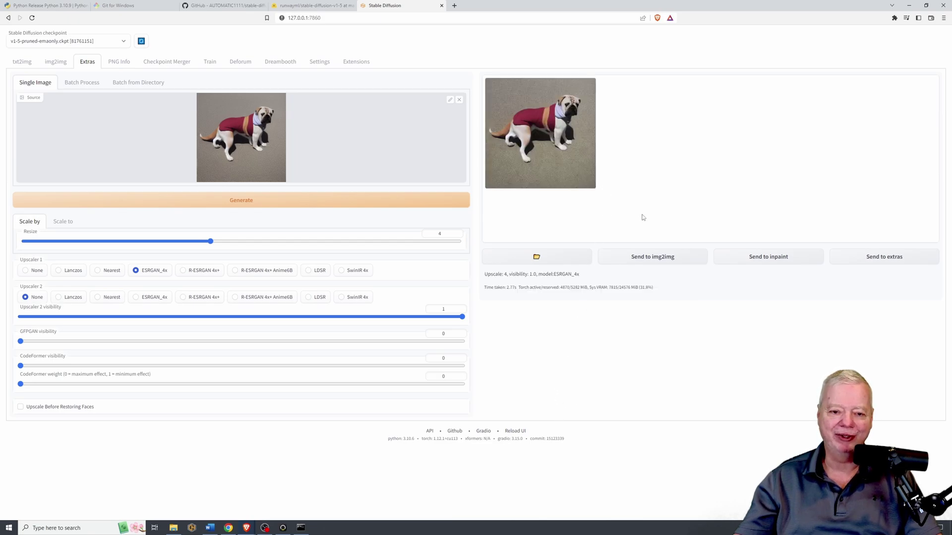
{"action": "left_click", "coordinate": [540, 132]}
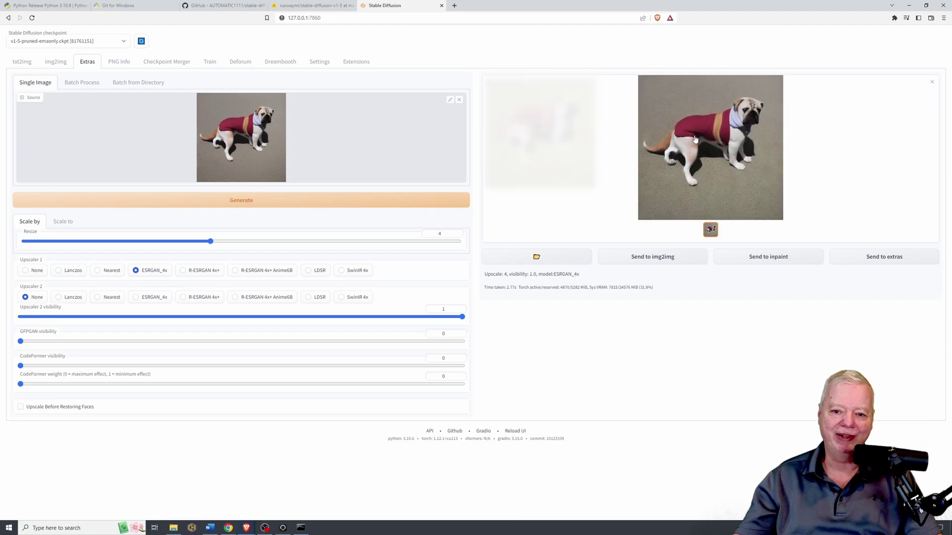
{"action": "left_click", "coordinate": [713, 154]}
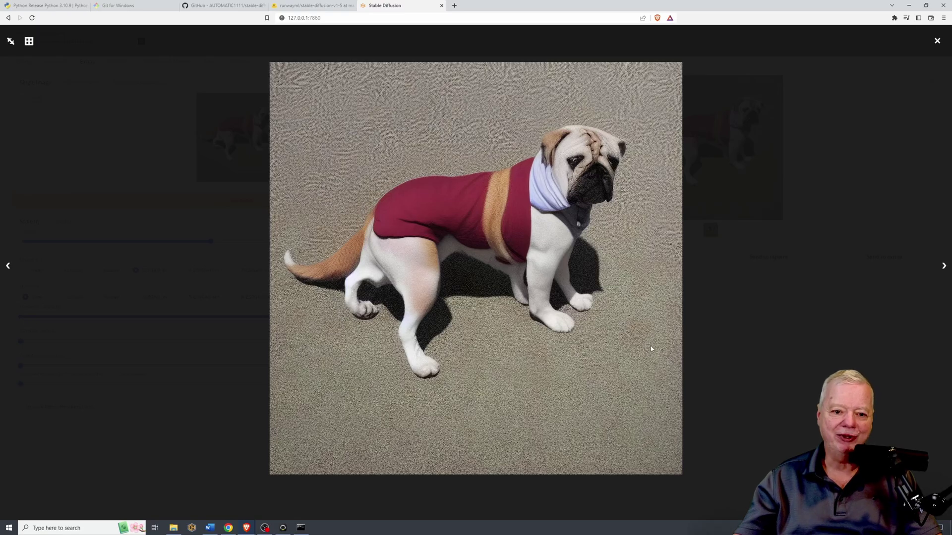